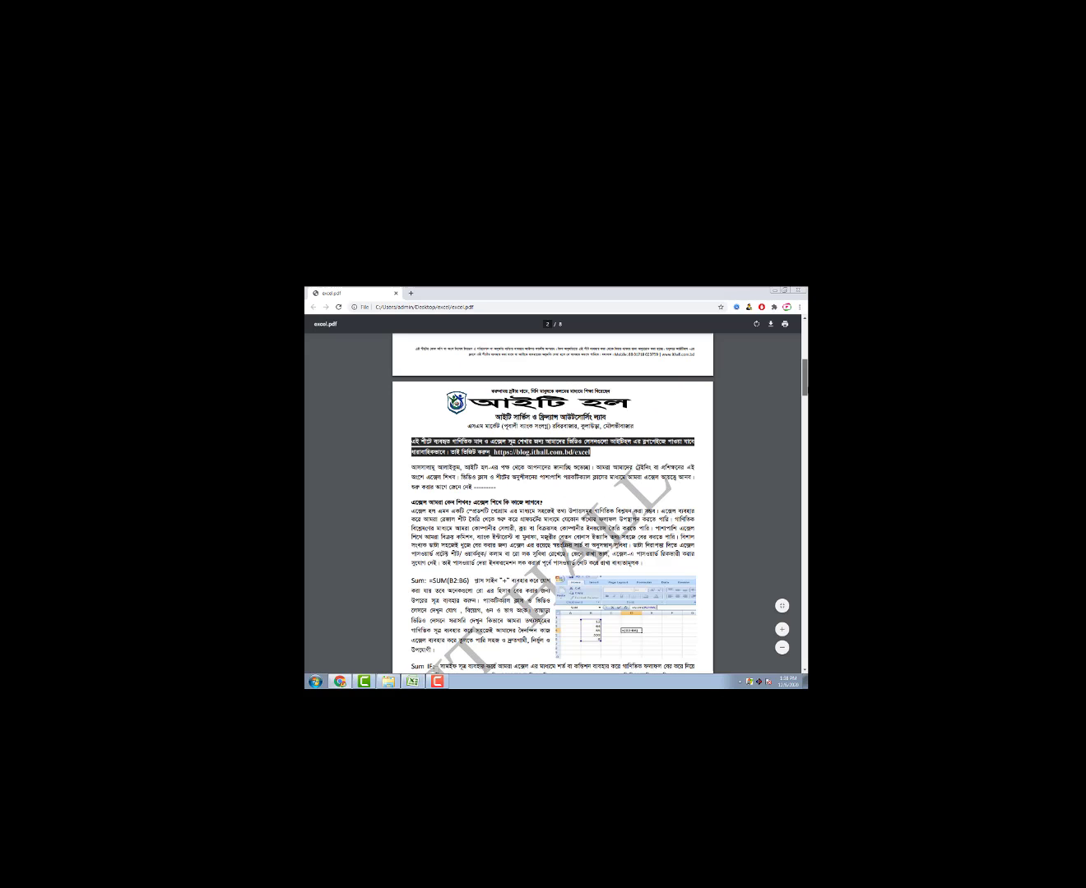
# Step: Review the PDF's Excel lesson notes down to the list of basic formulas for addition, subtraction, total and average
pyautogui.scroll(-1, 552, 506)
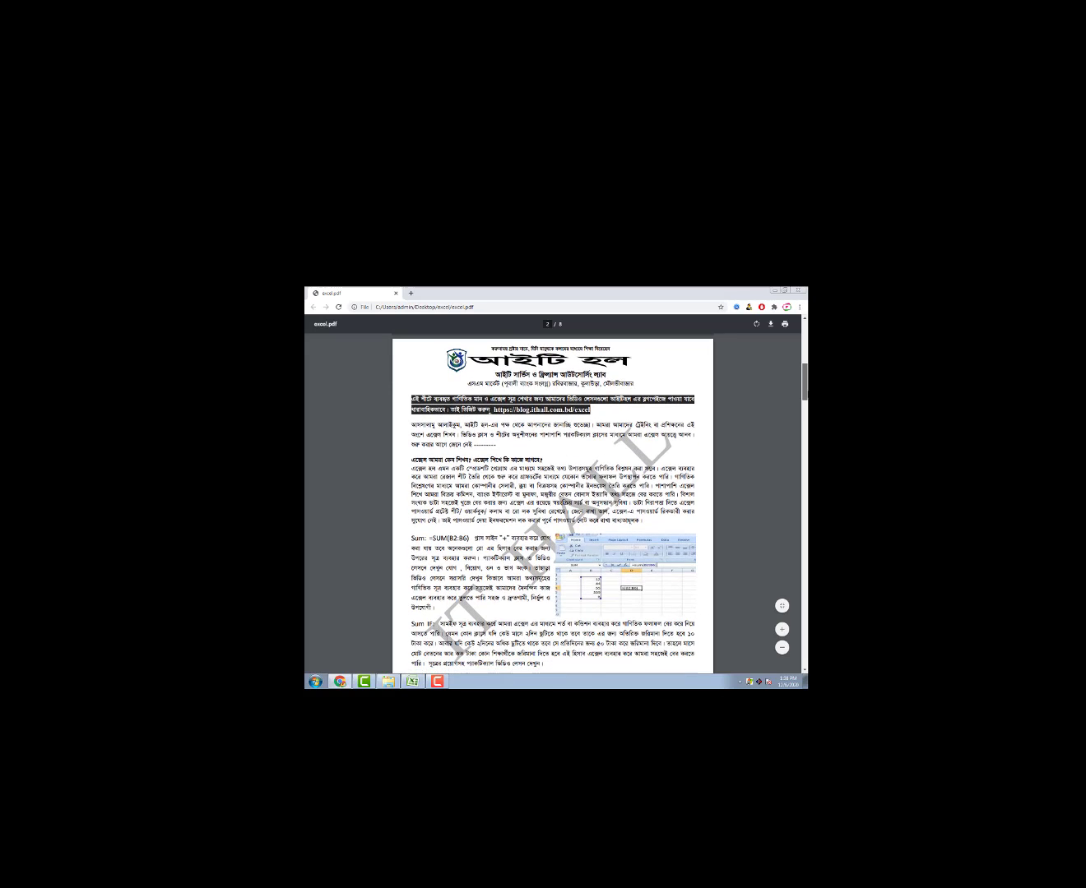
pyautogui.scroll(-1, 553, 502)
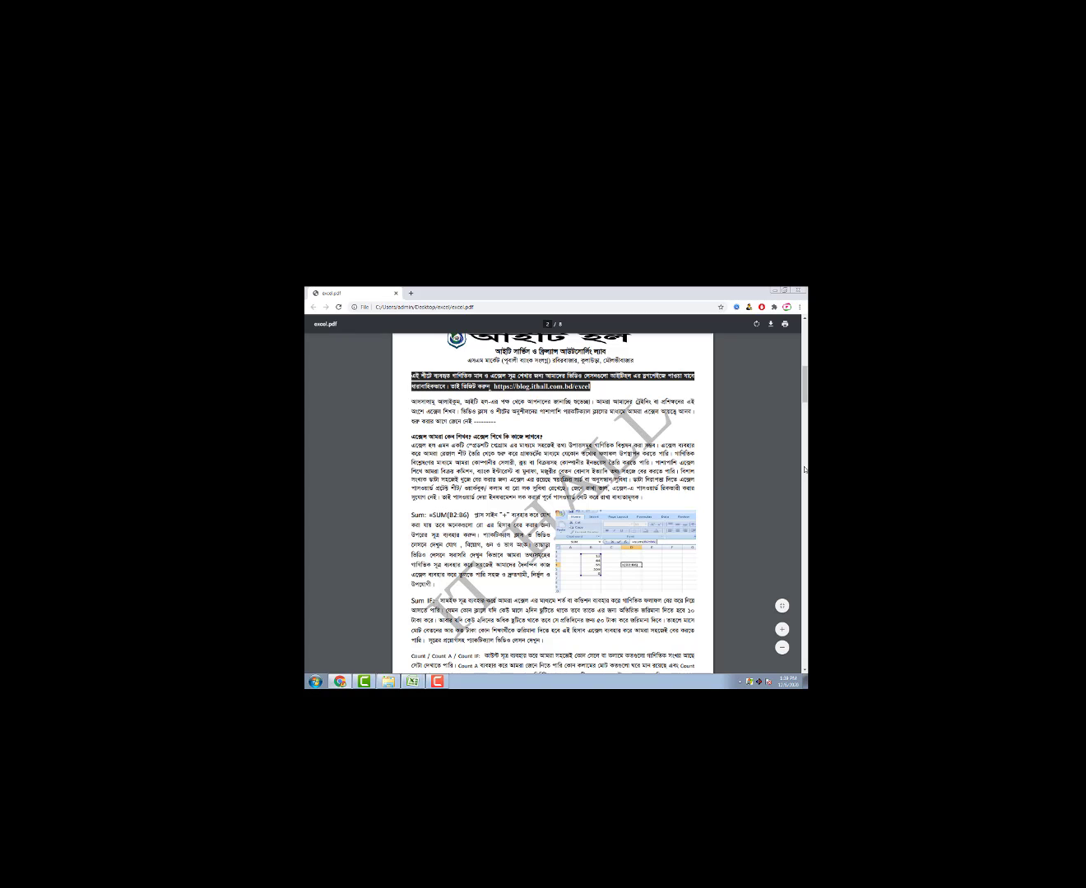
pyautogui.moveTo(805, 394); pyautogui.dragTo(804, 452)
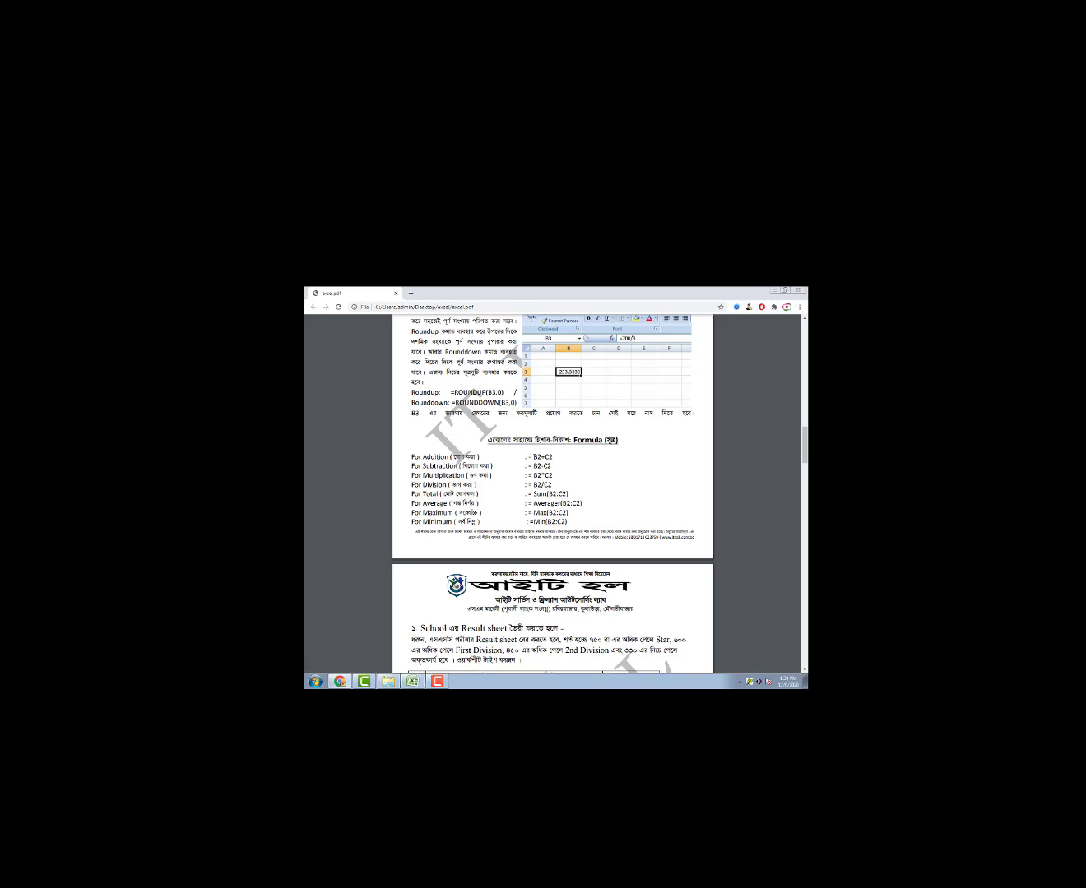
pyautogui.moveTo(528, 456); pyautogui.dragTo(552, 484)
pyautogui.tripleClick(465, 494)
pyautogui.click(476, 504)
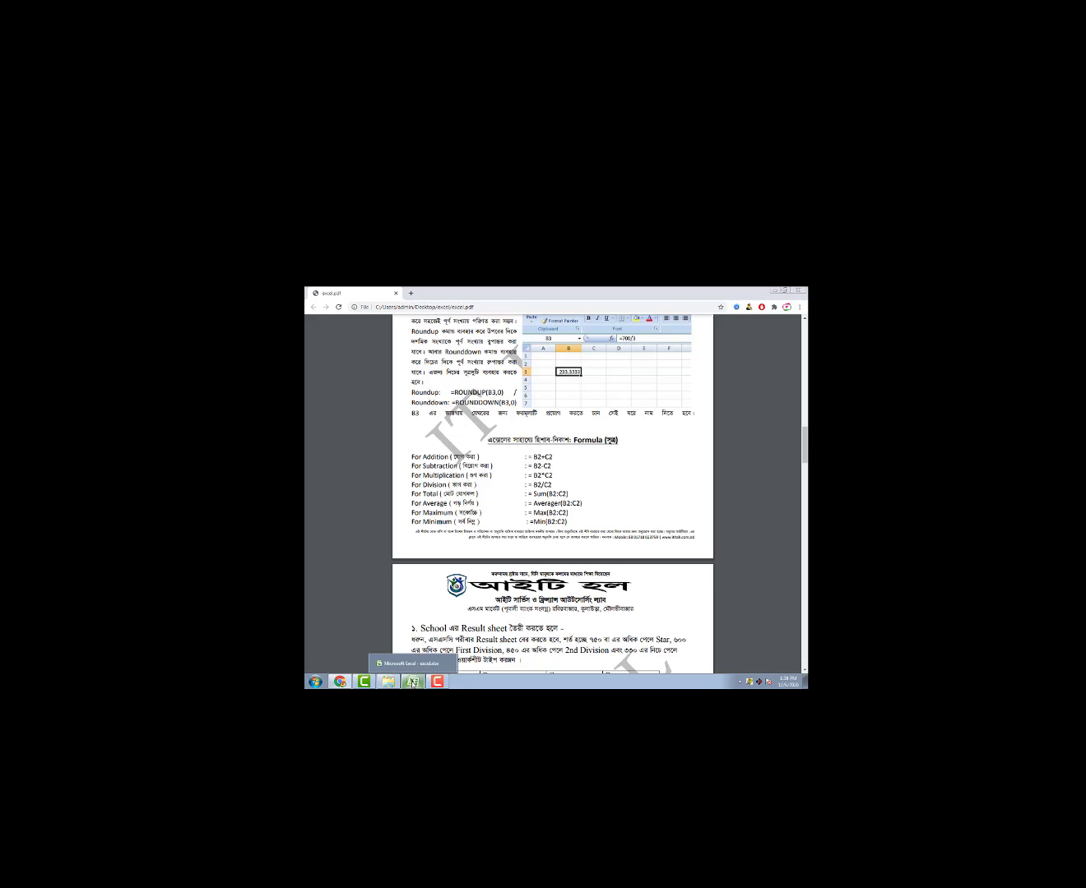
# Step: Switch to the open excel.xlsx workbook in Microsoft Excel
pyautogui.click(412, 681)
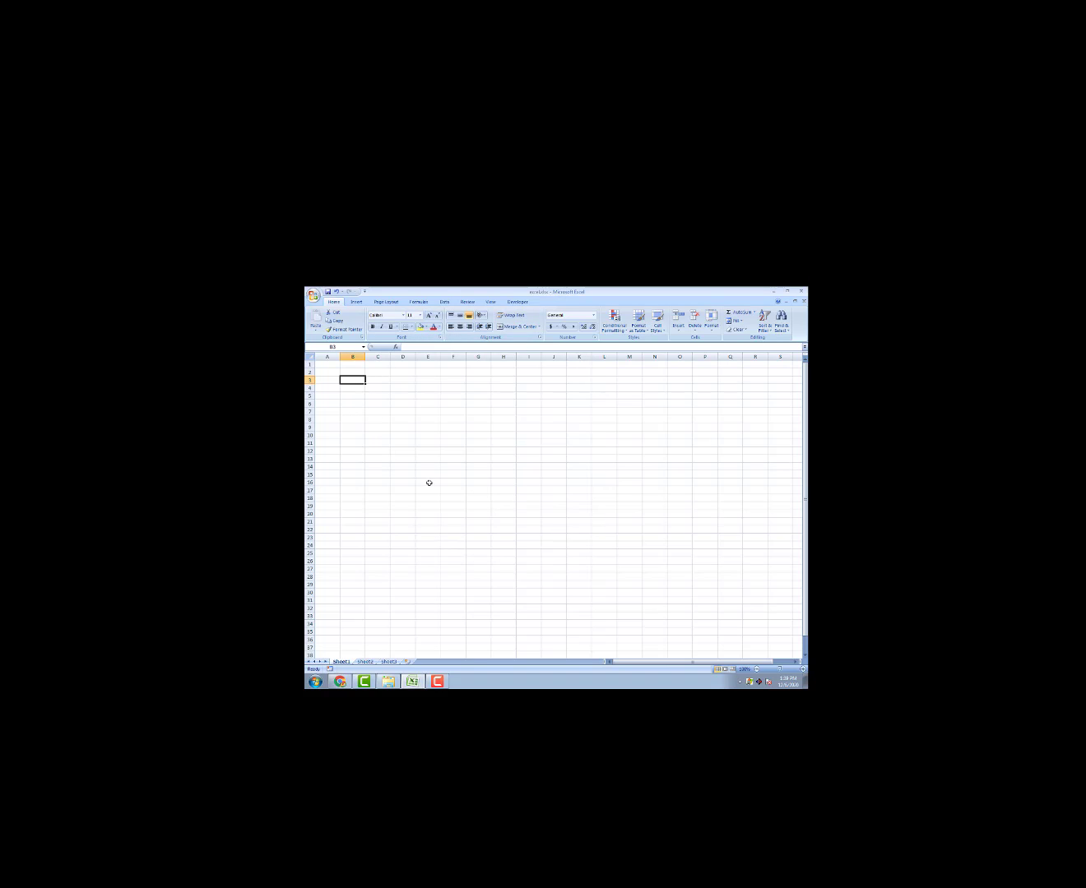
# Step: Examine the empty Sheet1 grid, checking the cell addresses and the formula bar for different cells
pyautogui.click(381, 372)
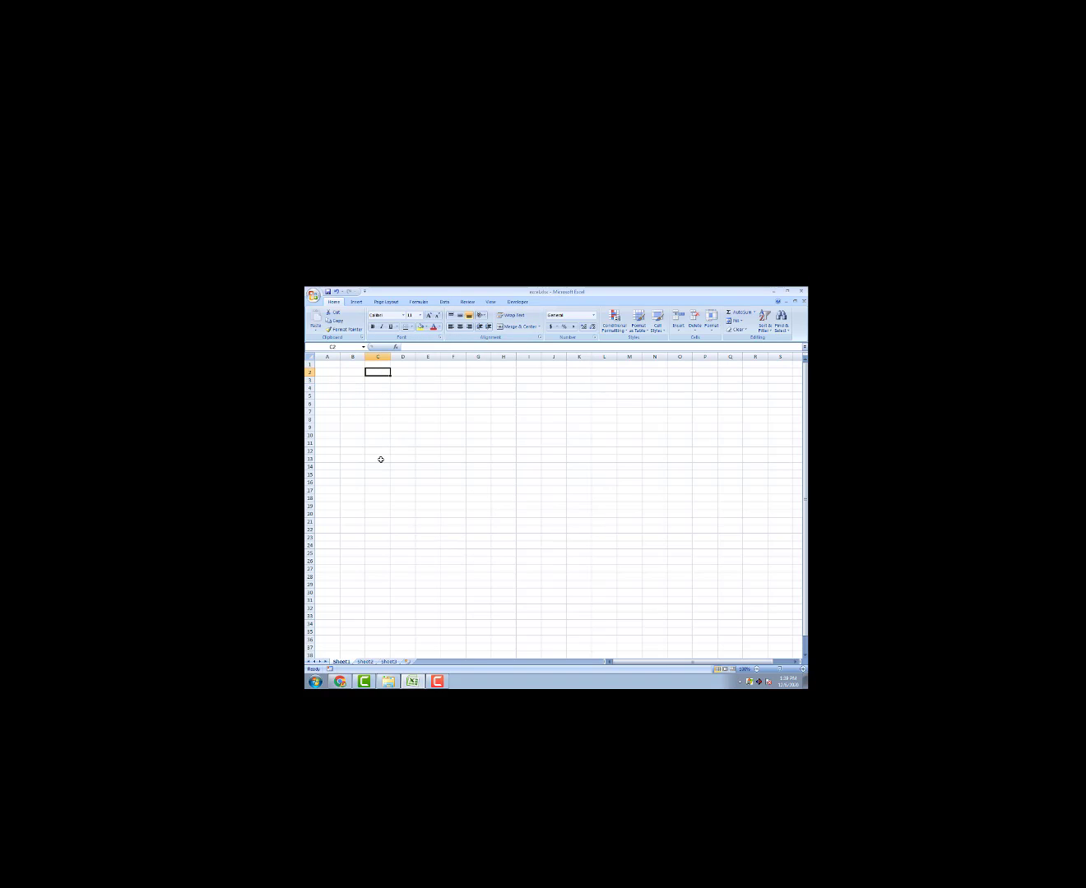
pyautogui.click(383, 427)
pyautogui.click(384, 484)
pyautogui.click(375, 546)
pyautogui.click(396, 577)
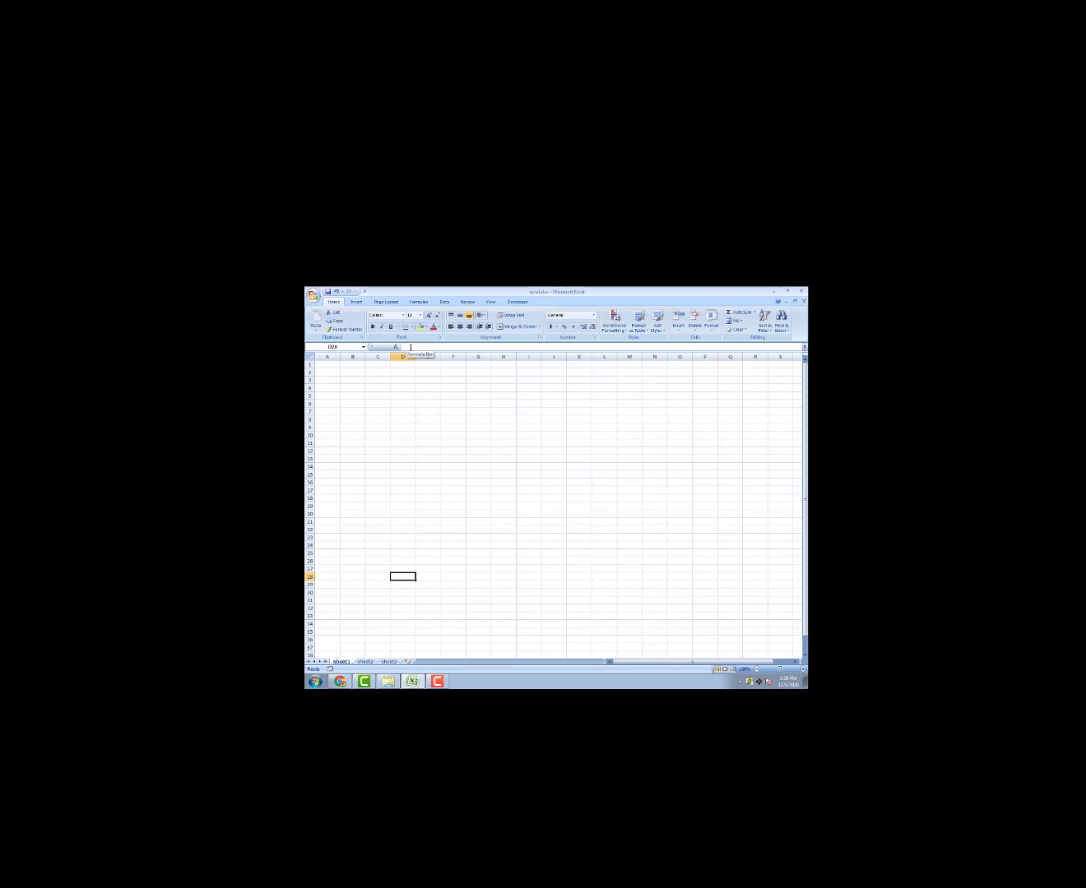
pyautogui.click(403, 415)
pyautogui.click(498, 461)
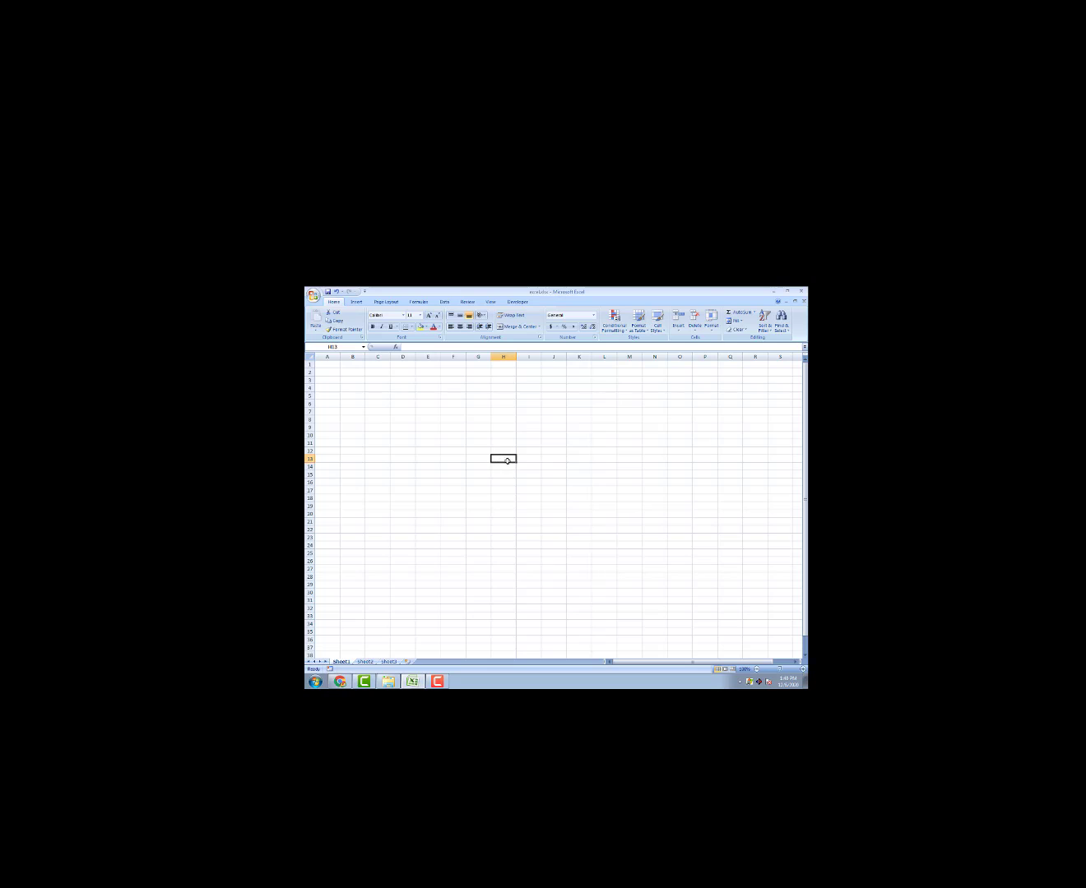
pyautogui.click(525, 418)
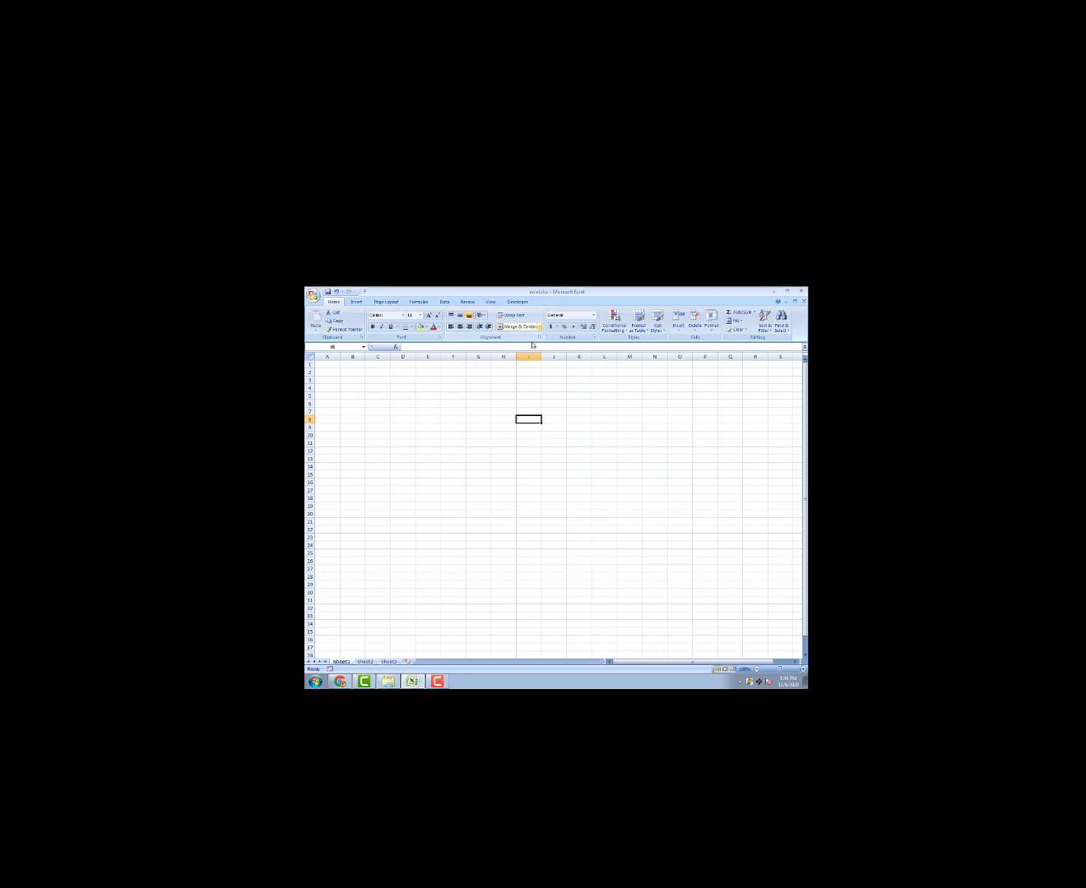
pyautogui.click(479, 537)
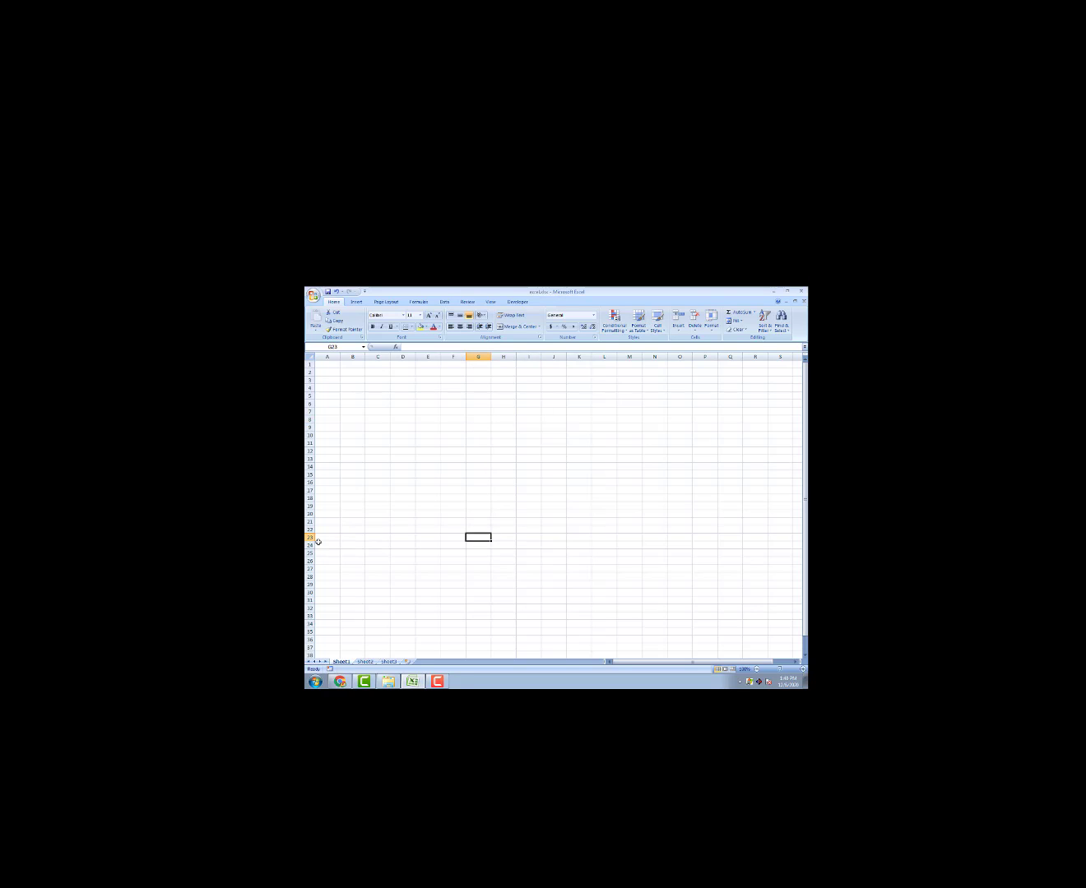
pyautogui.click(419, 409)
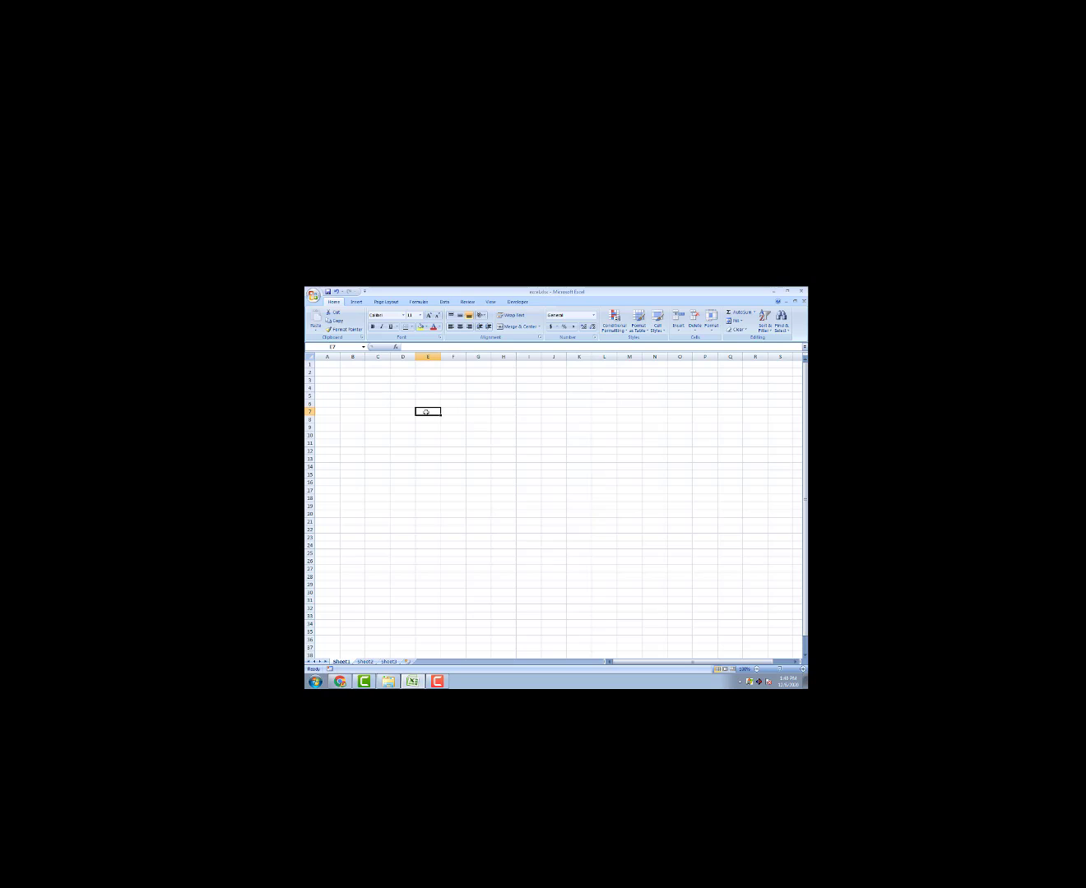
pyautogui.click(420, 350)
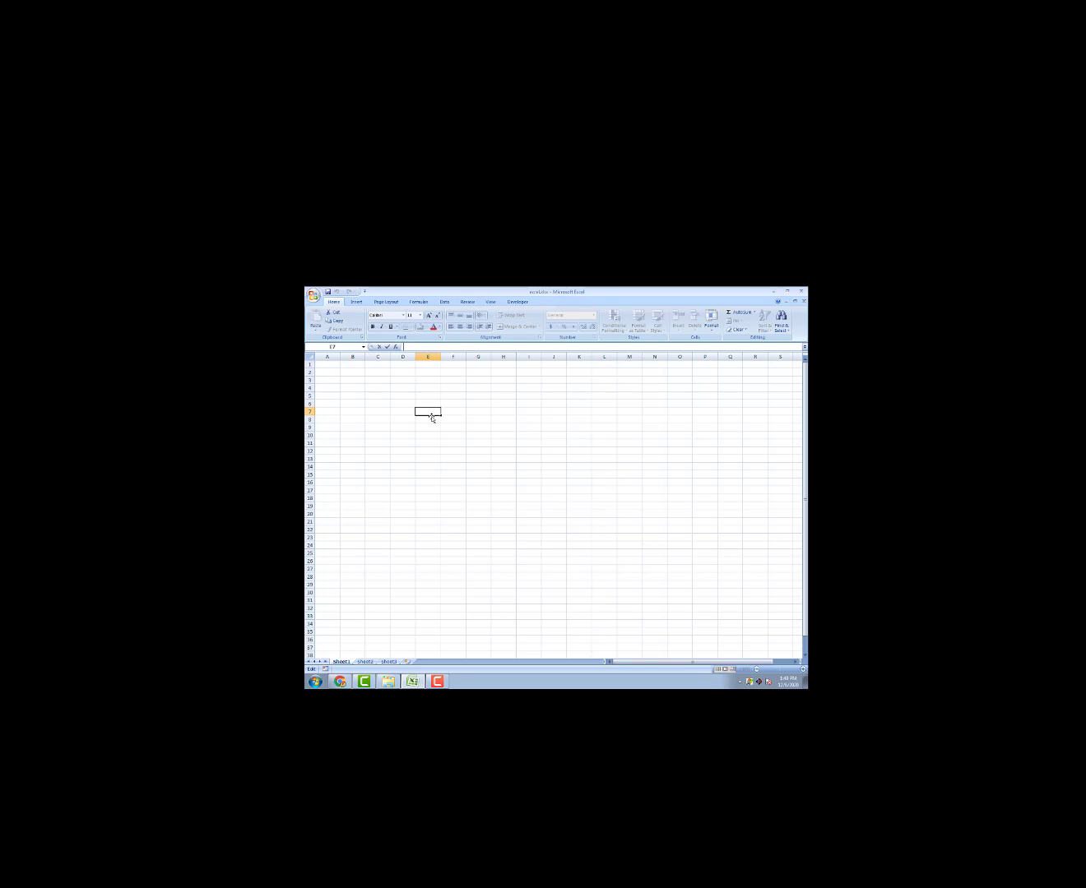
pyautogui.click(501, 430)
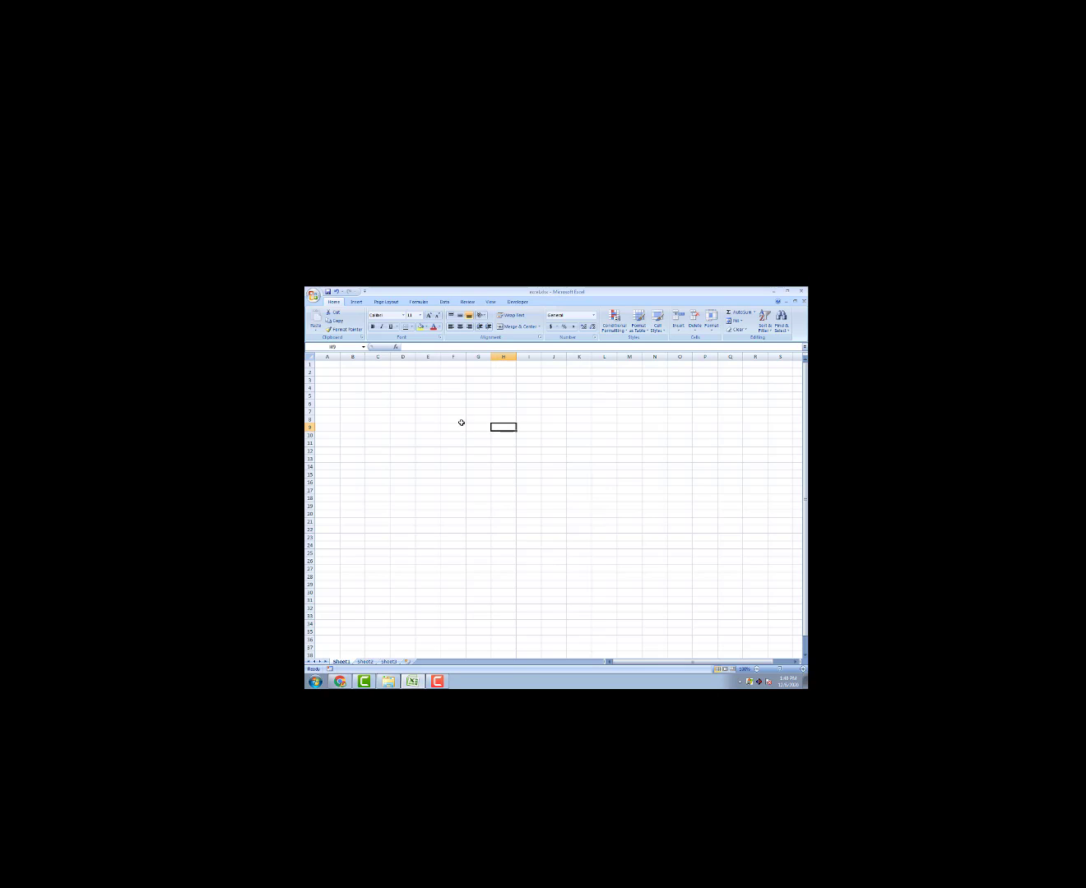
pyautogui.click(418, 347)
pyautogui.write('=')
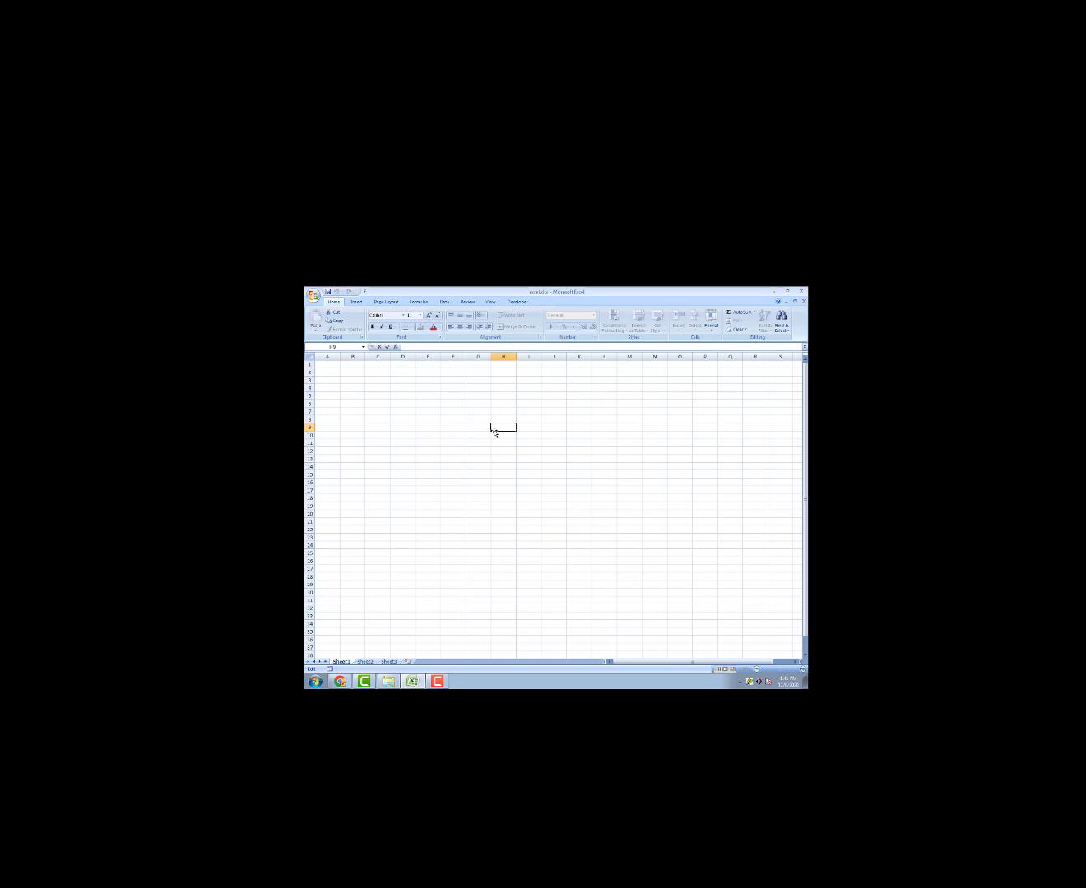
# Step: Enter the column headers "Name" in cell C5 and "Amount" in cell D5
pyautogui.click(379, 398)
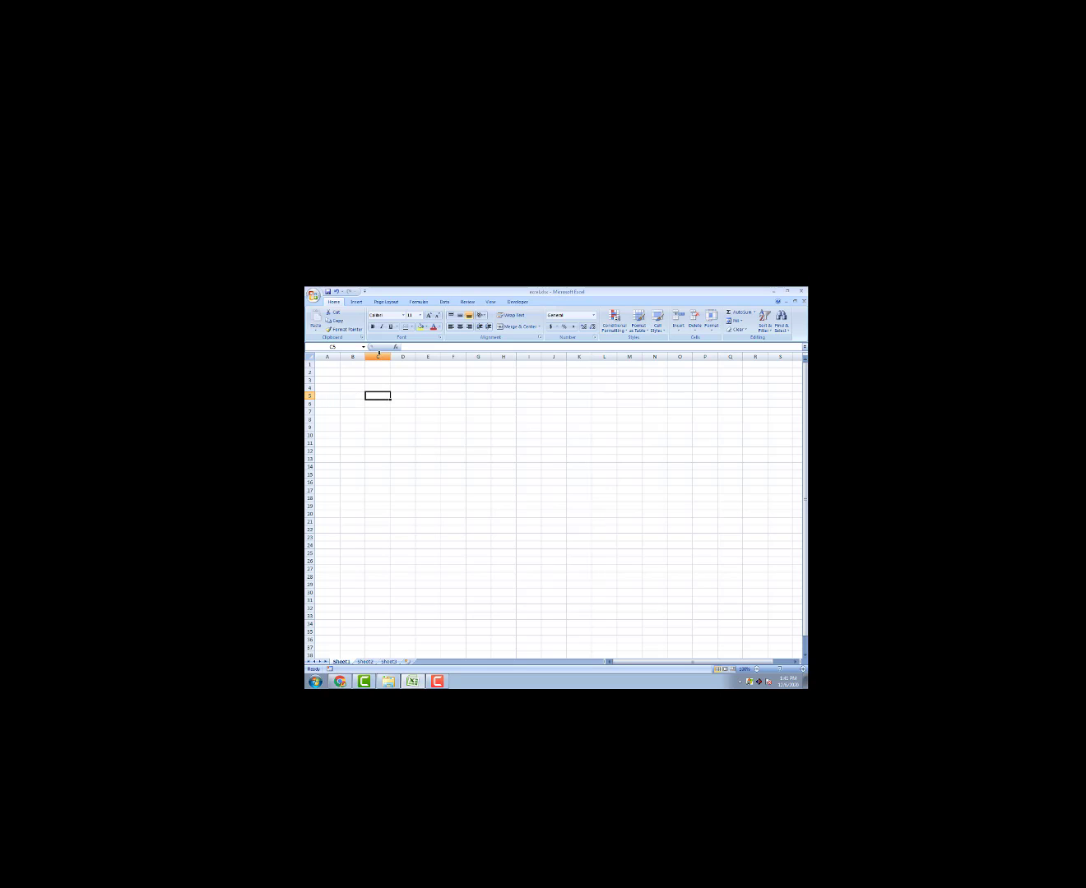
pyautogui.doubleClick(380, 397)
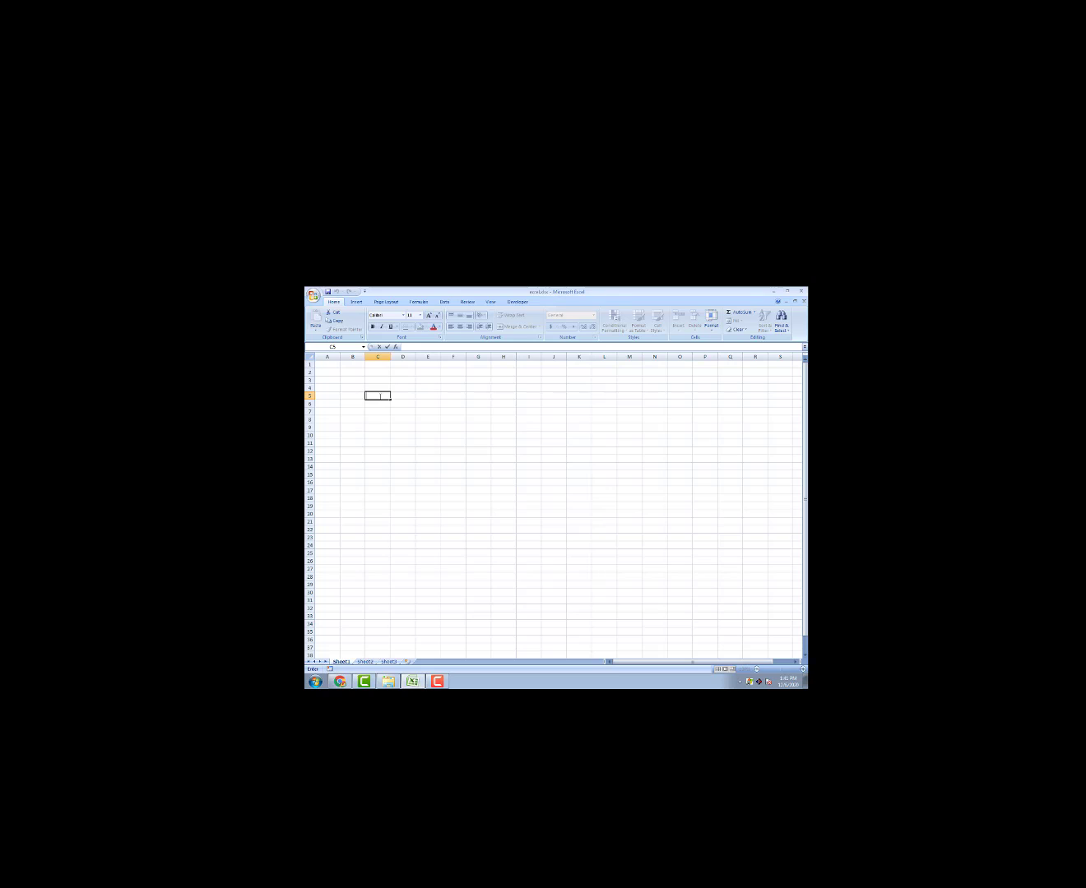
pyautogui.write('Name')
pyautogui.click(398, 395)
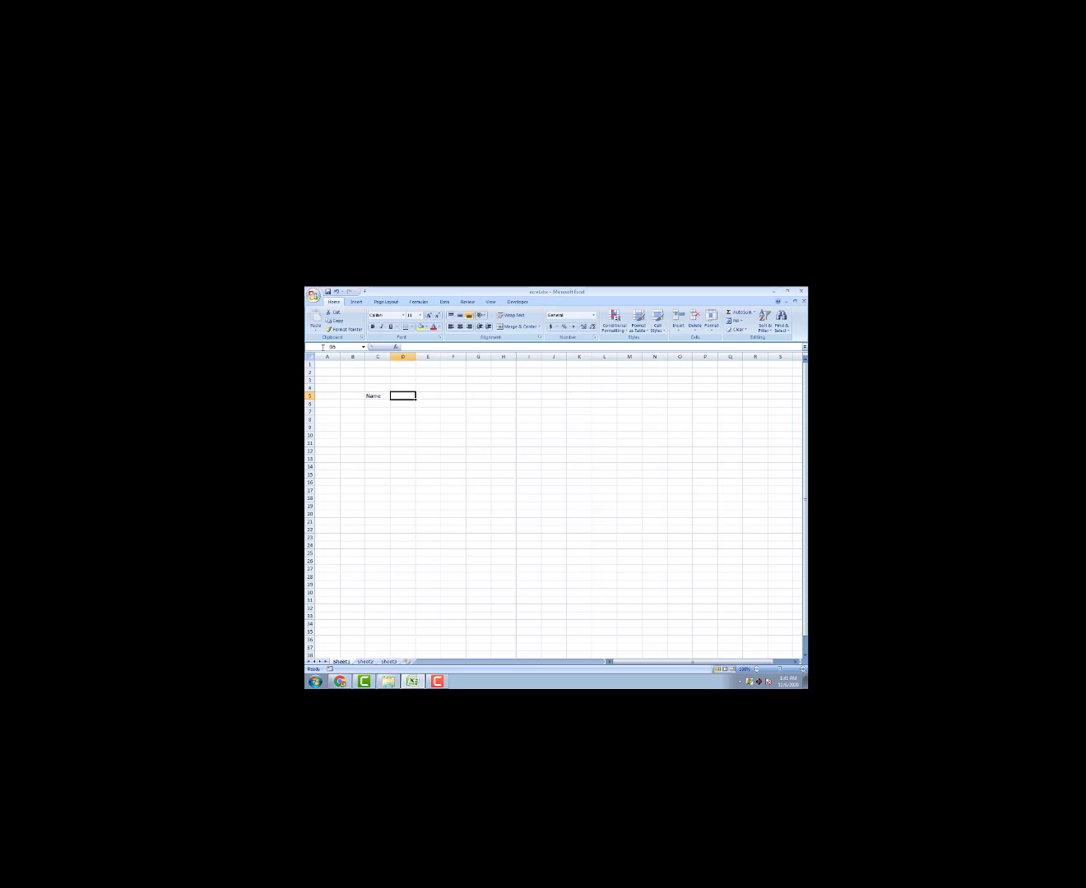
pyautogui.doubleClick(408, 395)
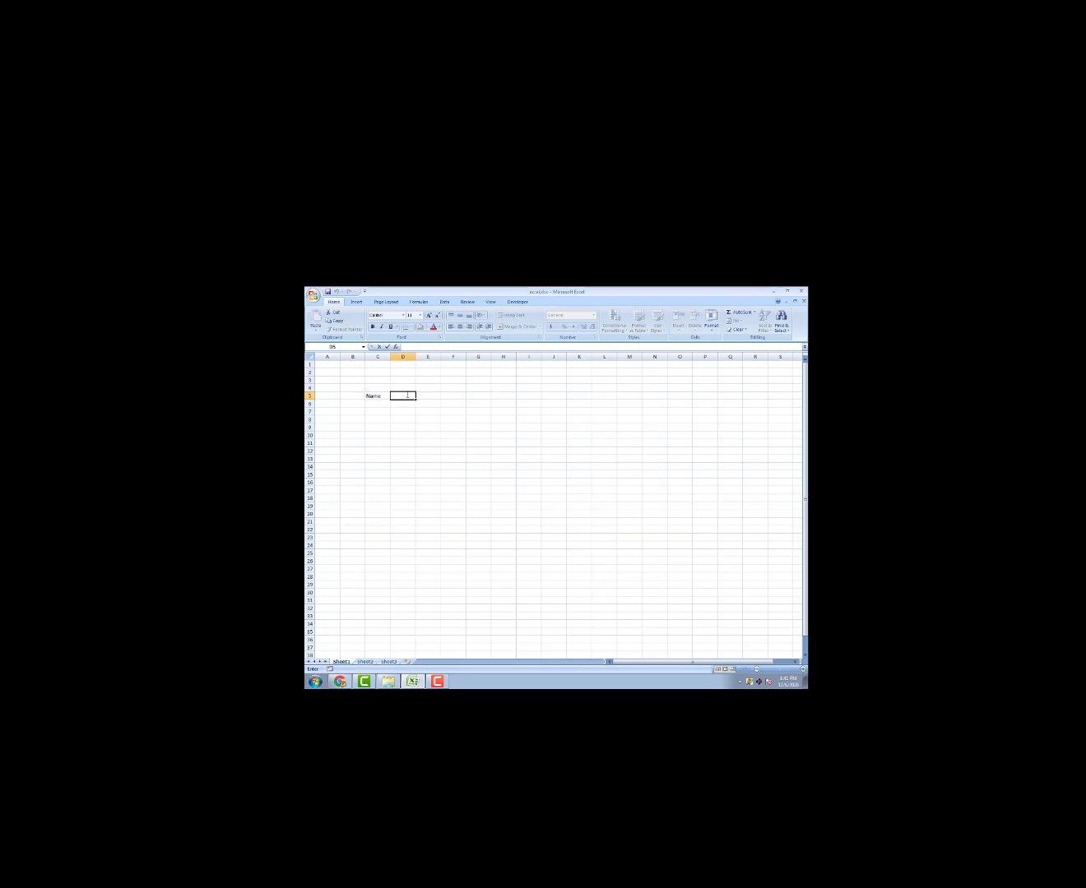
pyautogui.write('Amount')
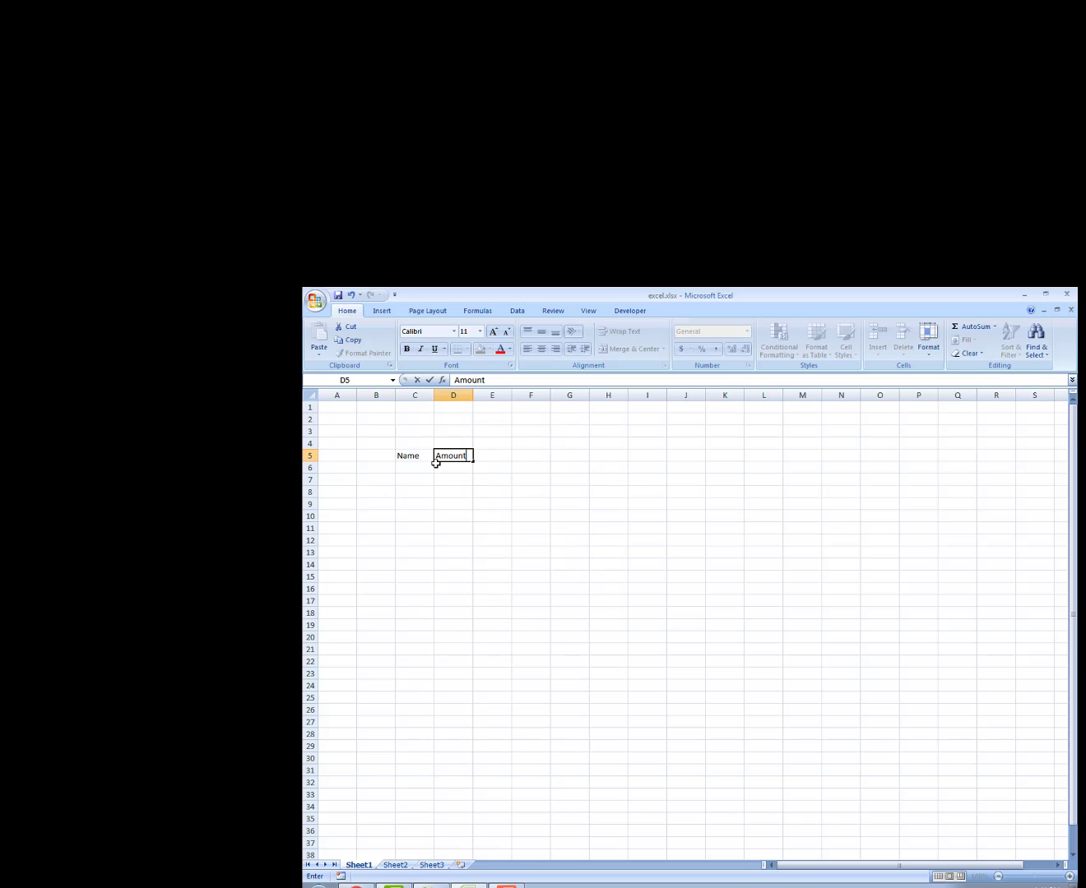
# Step: Fill cells C6 to C8 under the Name header with three people's first names
pyautogui.doubleClick(400, 468)
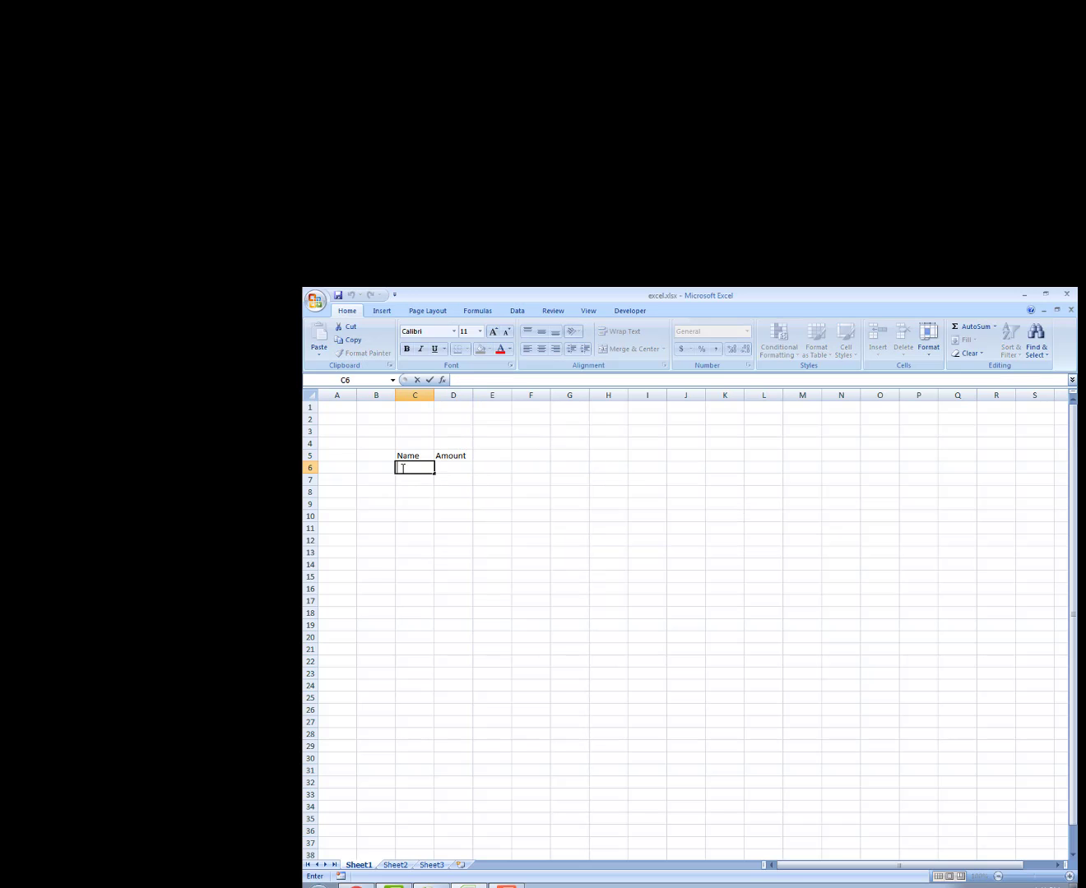
pyautogui.write('Salam')
pyautogui.press('Return')
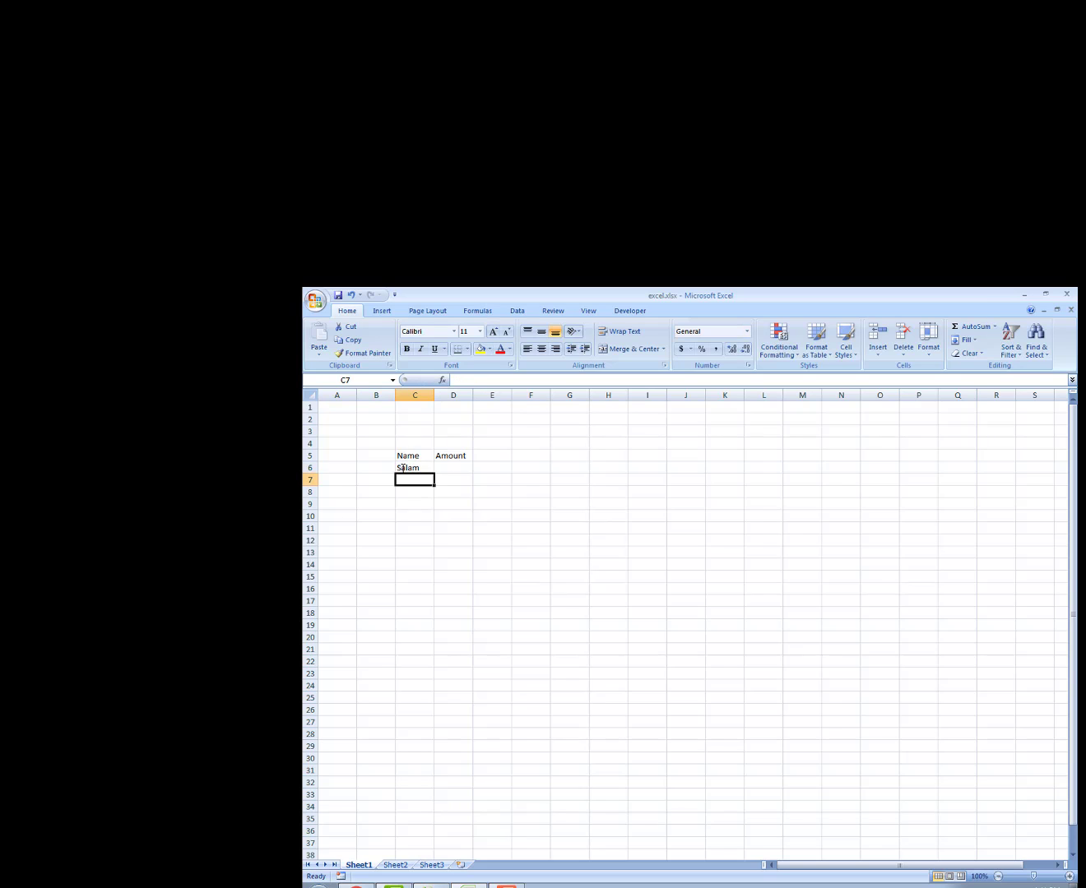
pyautogui.write('Rofu')
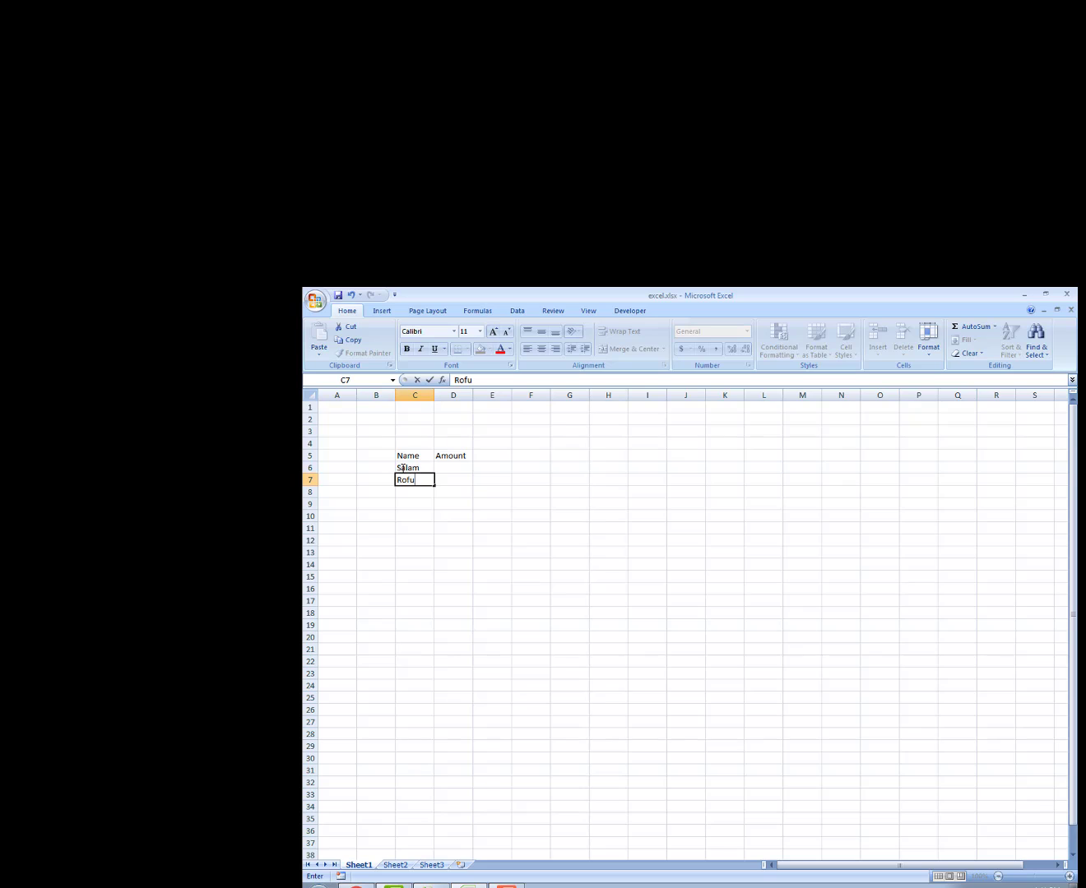
pyautogui.press('BackSpace')
pyautogui.write('iq')
pyautogui.press('Return')
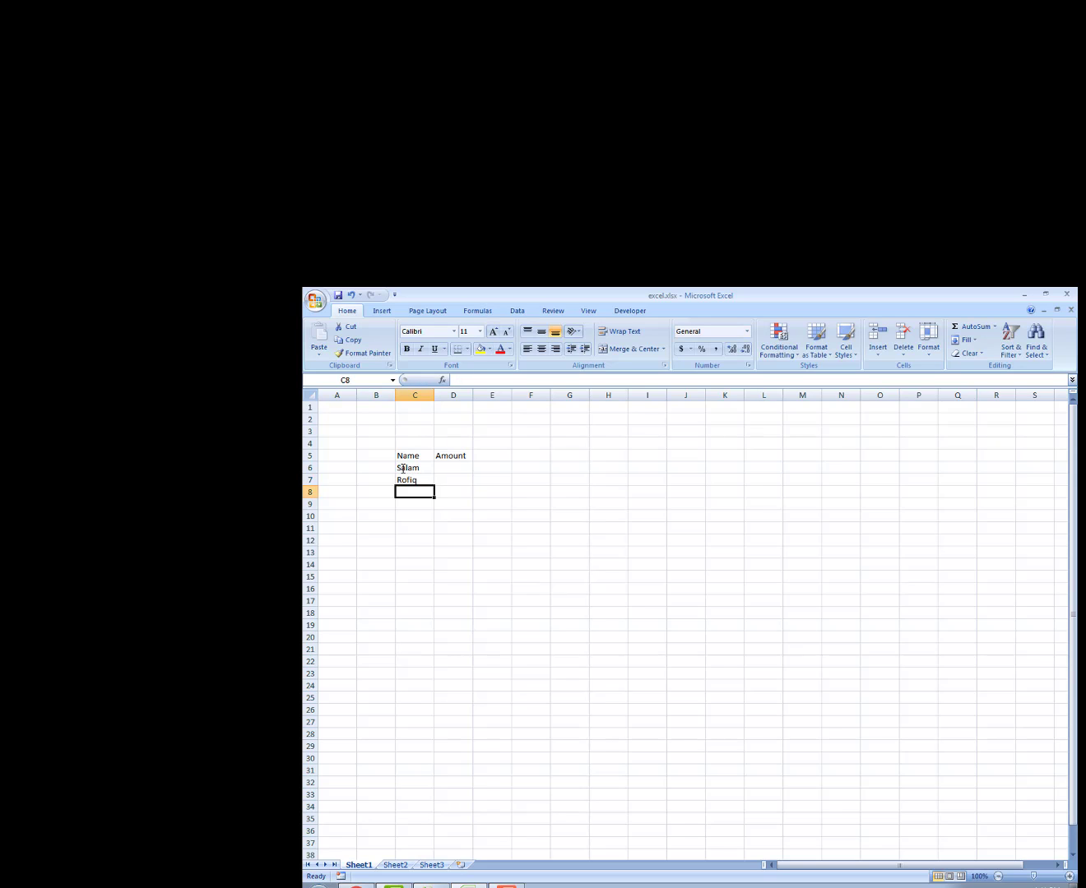
pyautogui.write('Raf')
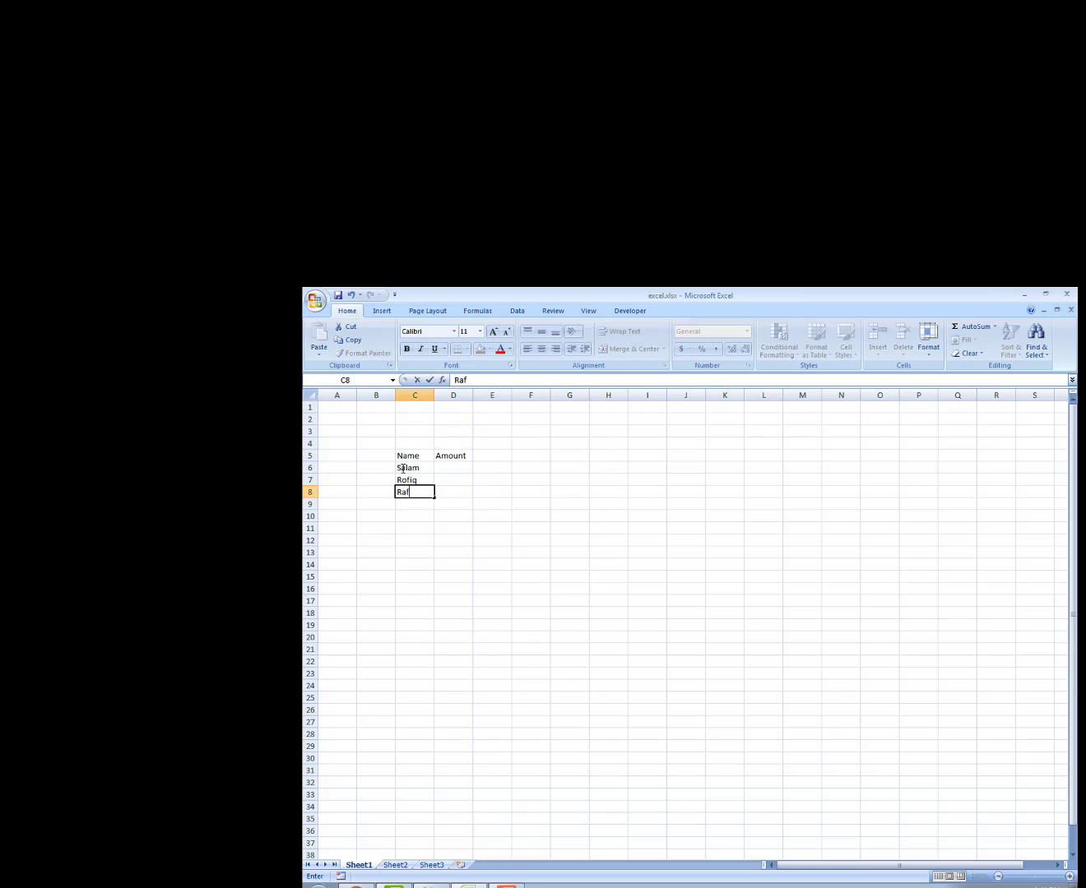
pyautogui.write('i')
# Step: Enter the amounts 20, 45 and 98 in cells D6 to D8
pyautogui.click(442, 466)
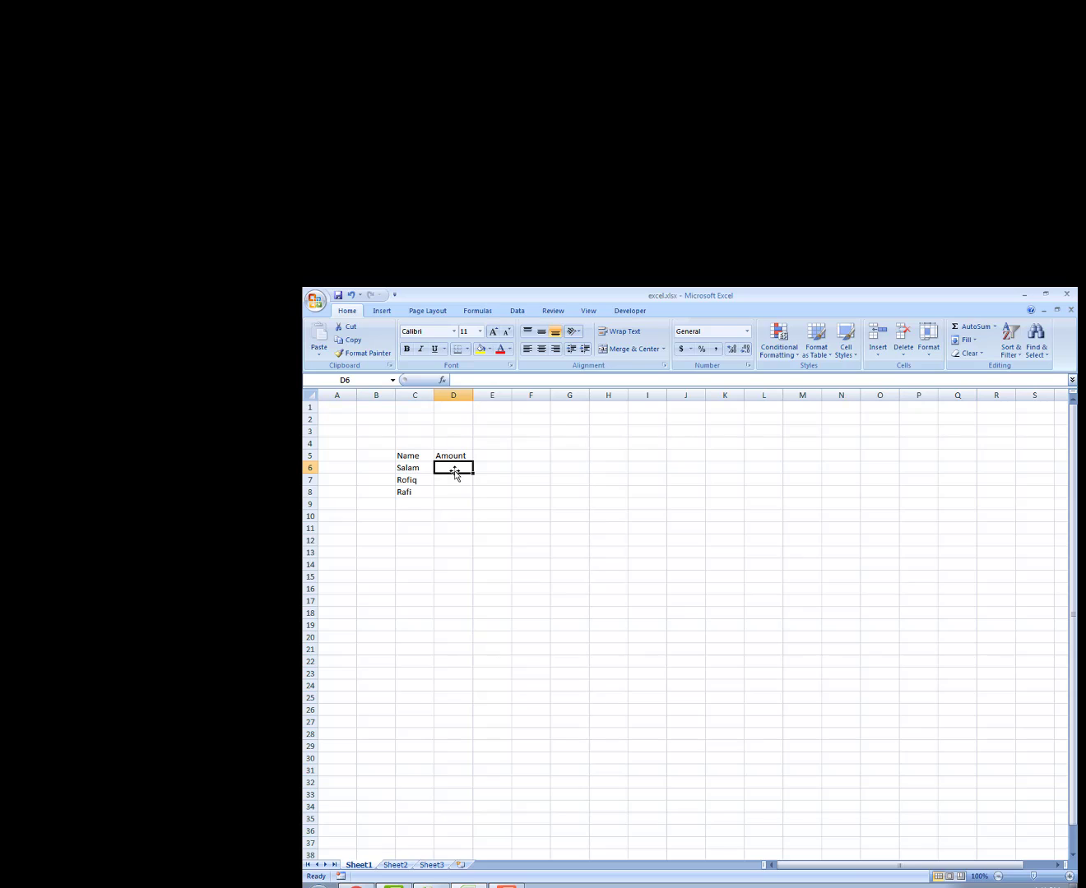
pyautogui.write('20')
pyautogui.press('Return')
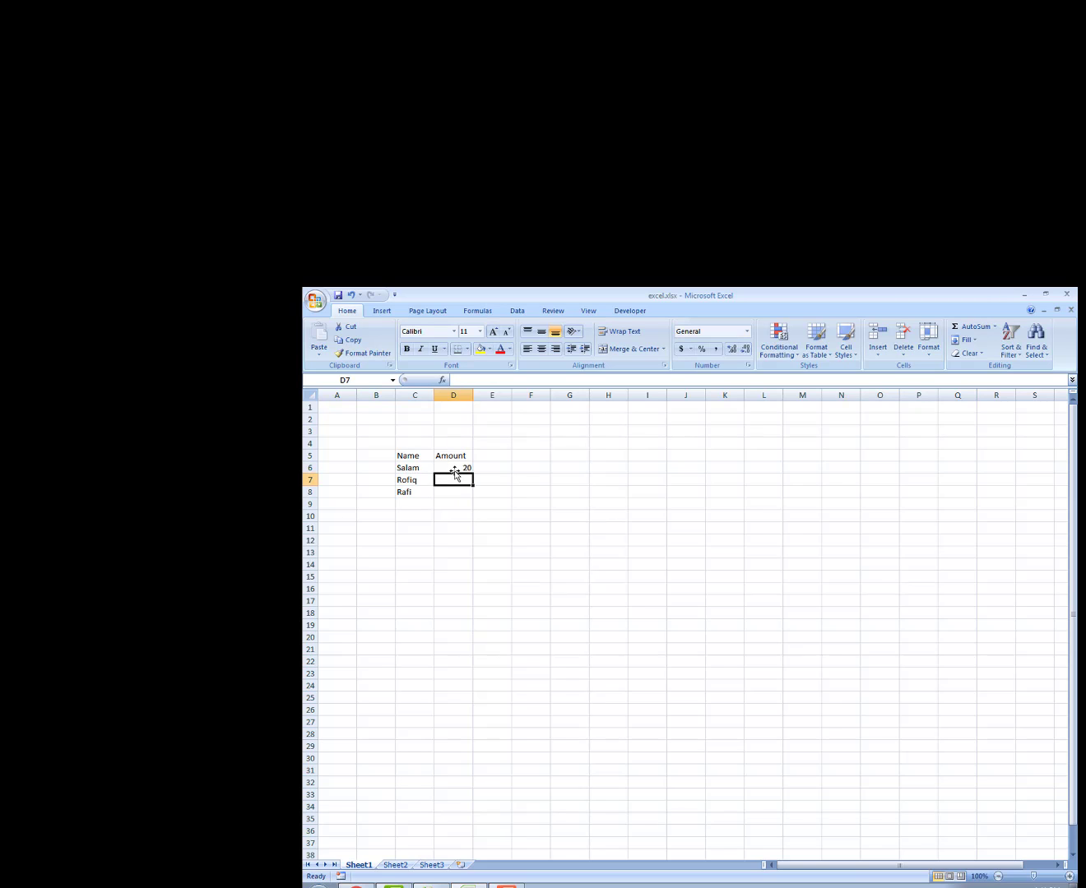
pyautogui.write('45')
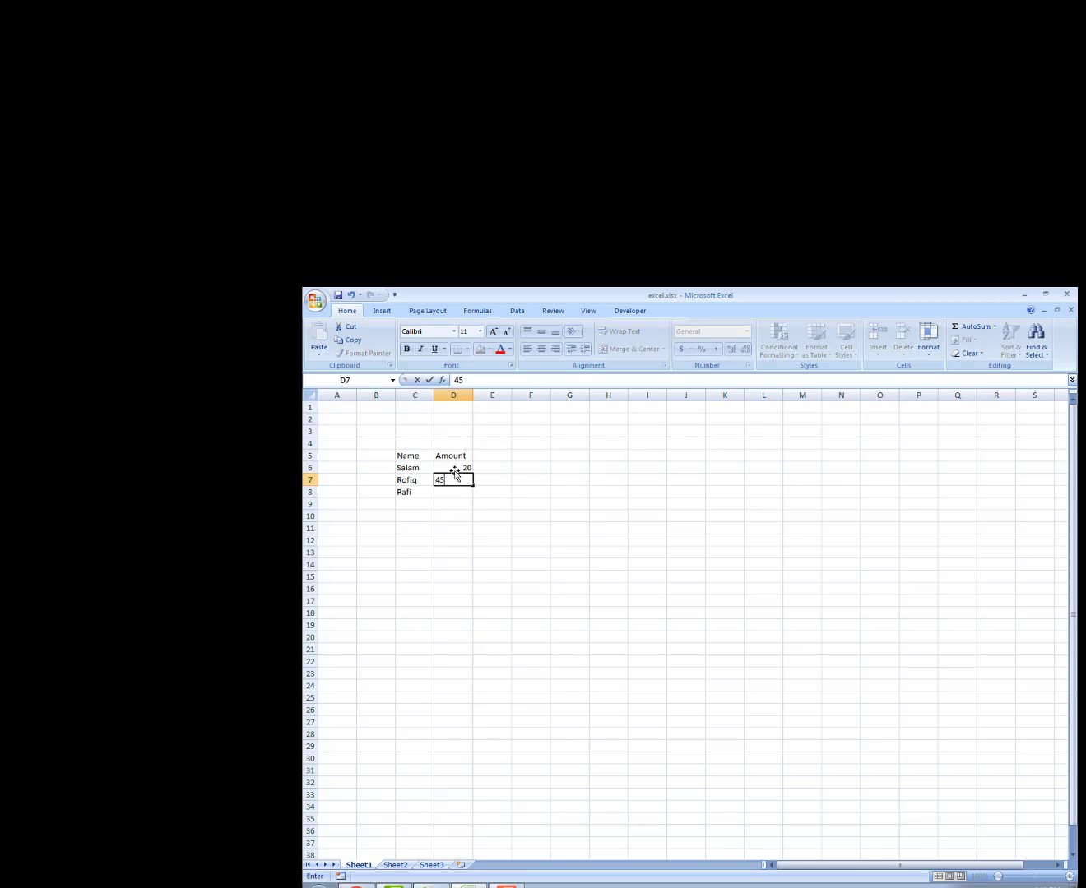
pyautogui.press('Return')
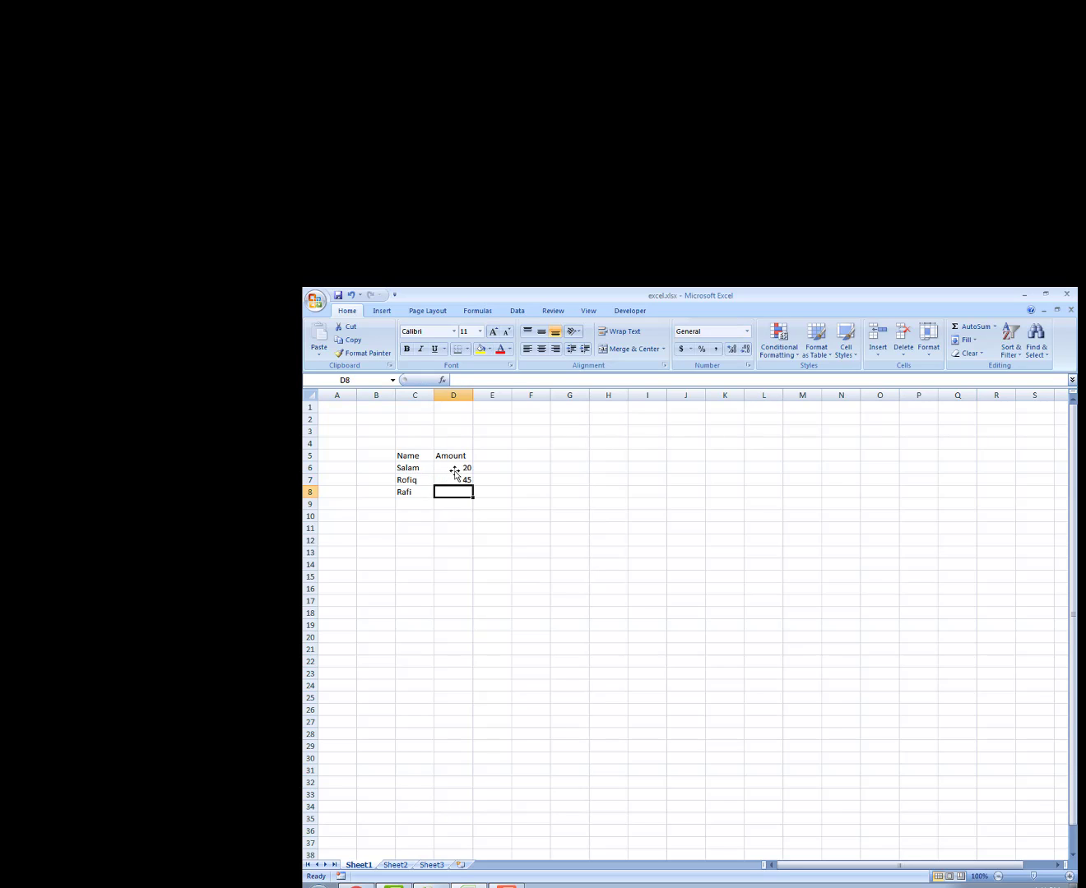
pyautogui.write('98')
pyautogui.press('Return')
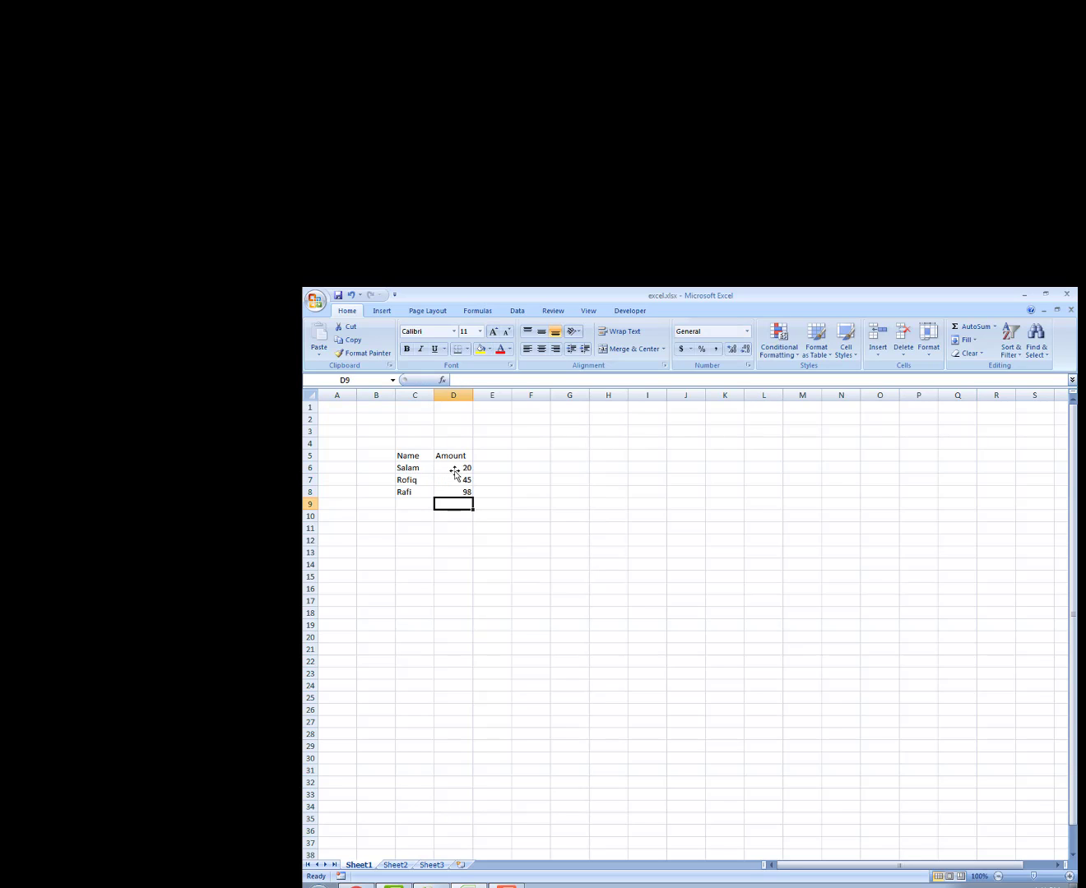
# Step: Examine the name and amount entries in C6:D8 and the empty cells below and beside them
pyautogui.click(452, 471)
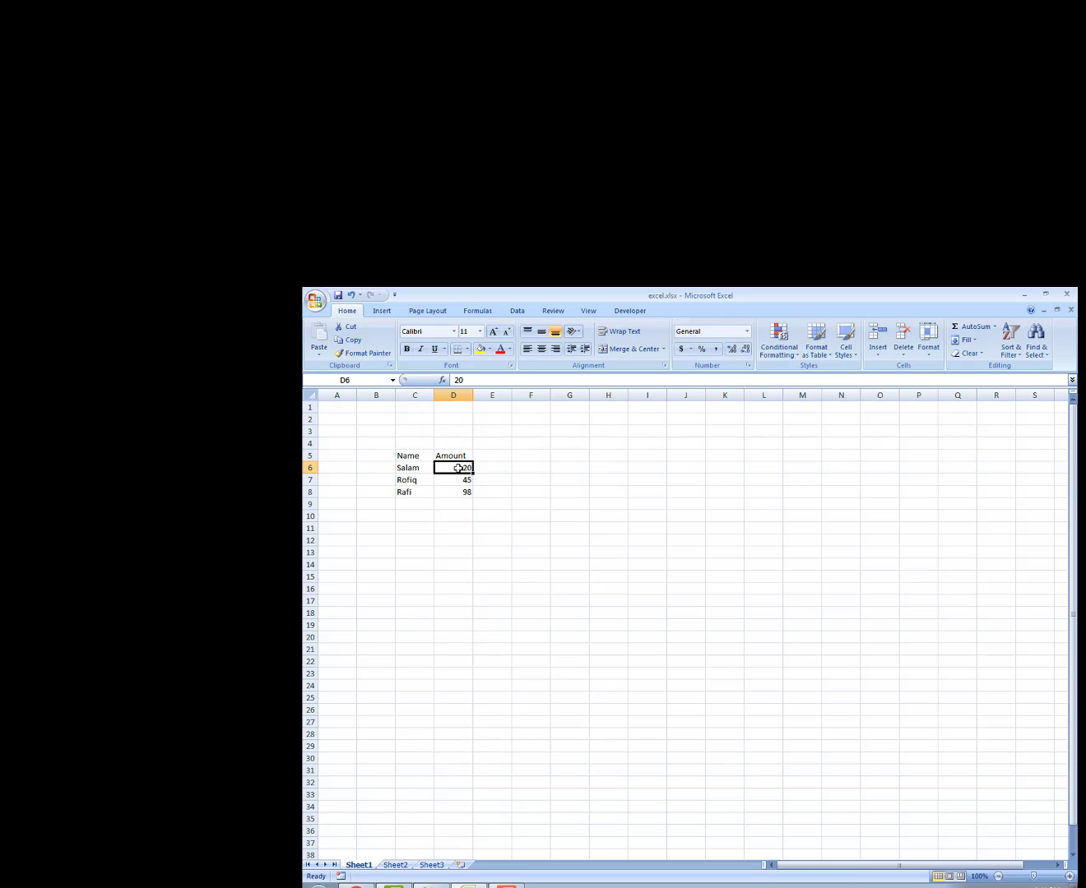
pyautogui.click(407, 470)
pyautogui.click(405, 484)
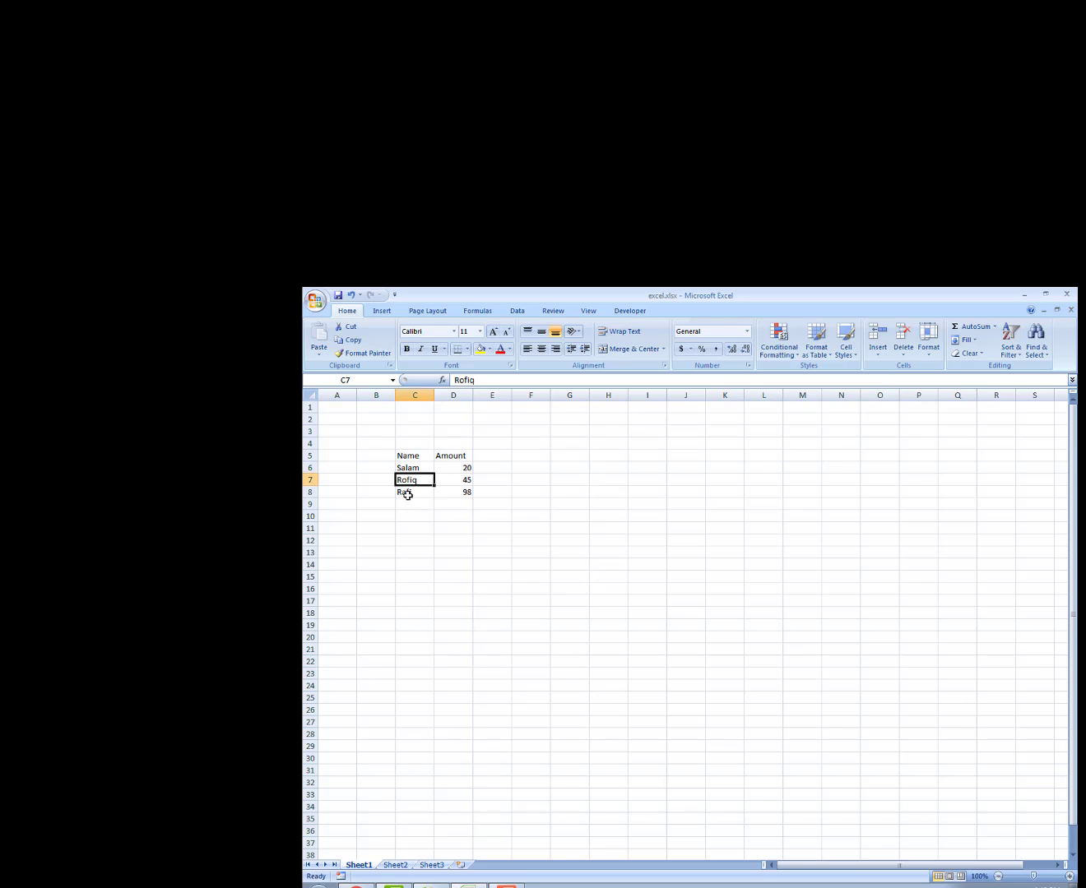
pyautogui.click(403, 495)
pyautogui.click(453, 466)
pyautogui.click(462, 491)
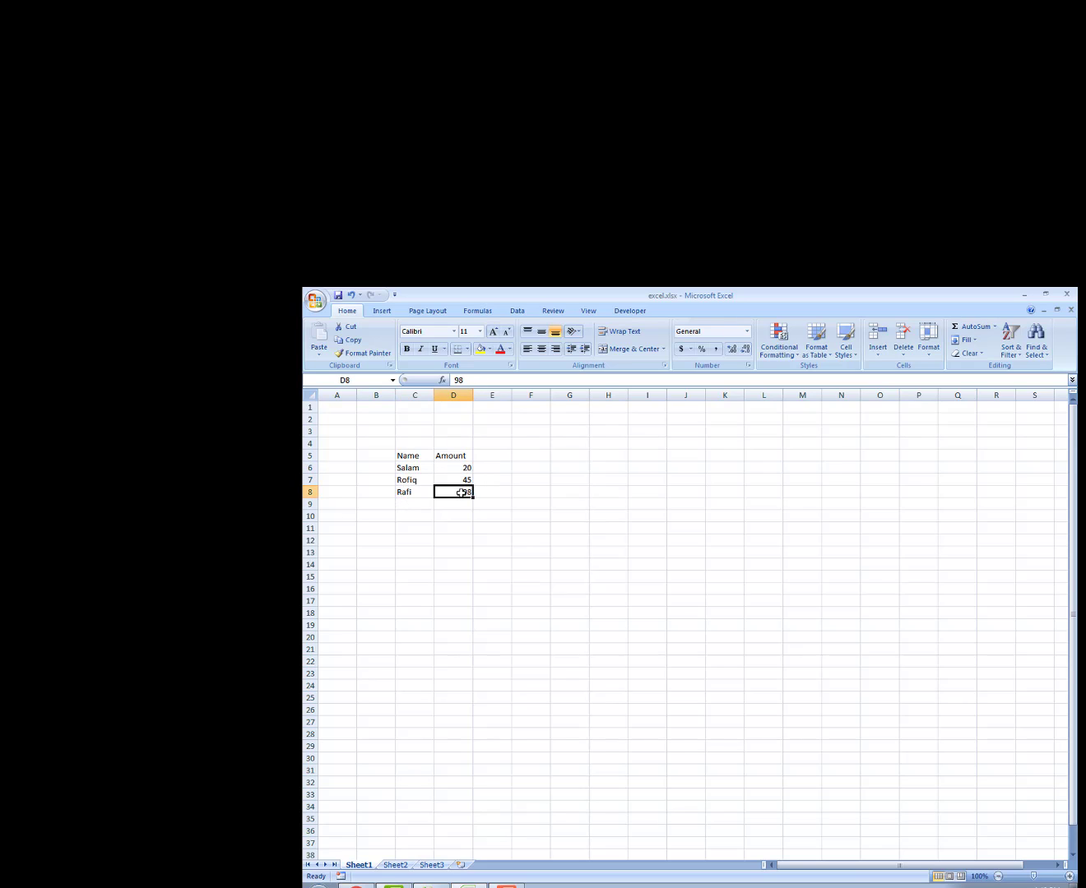
pyautogui.click(455, 505)
pyautogui.click(527, 507)
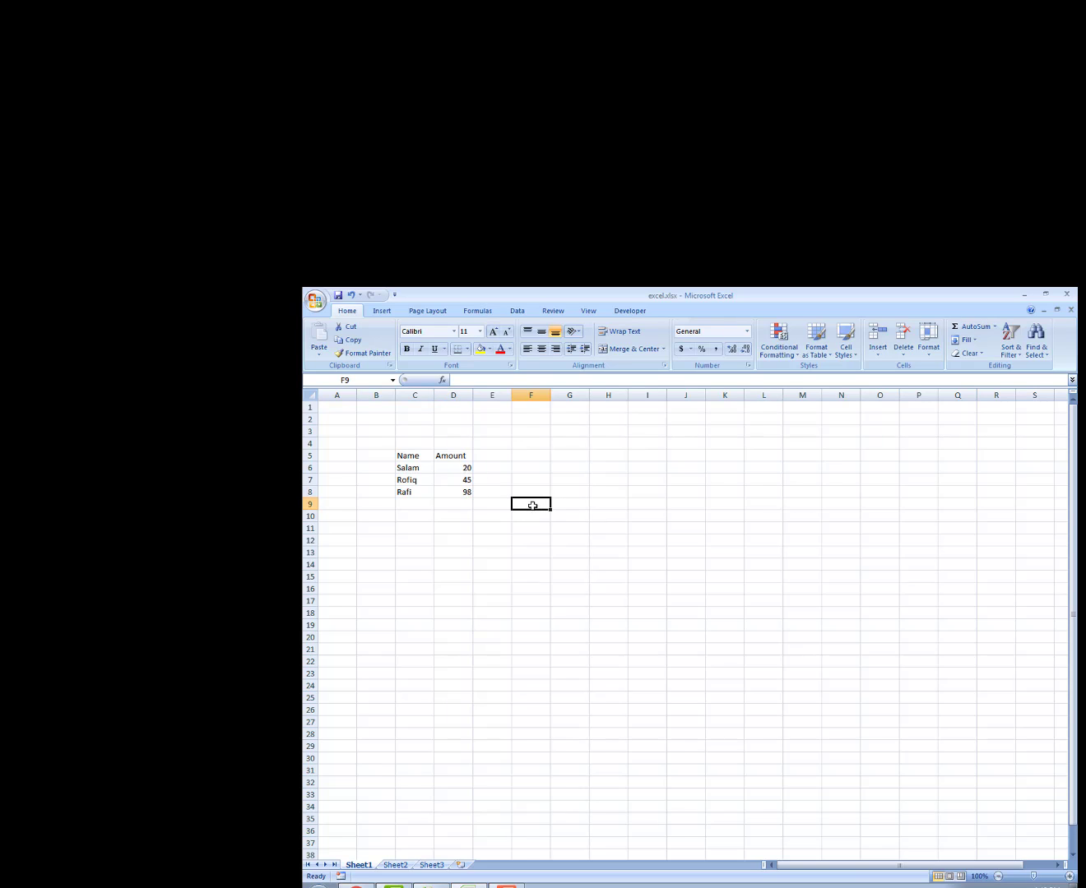
# Step: Enter the label "total" in cell E9, diagonally below the last amount
pyautogui.click(478, 504)
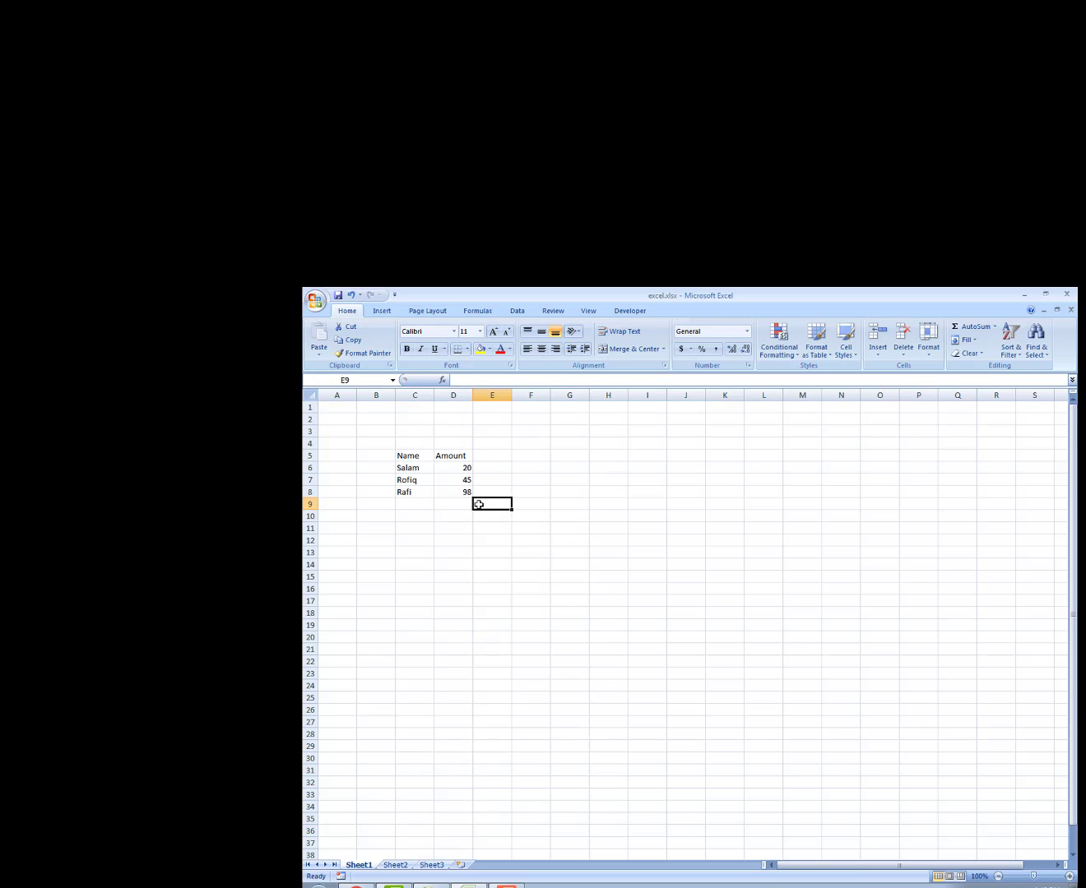
pyautogui.write('t')
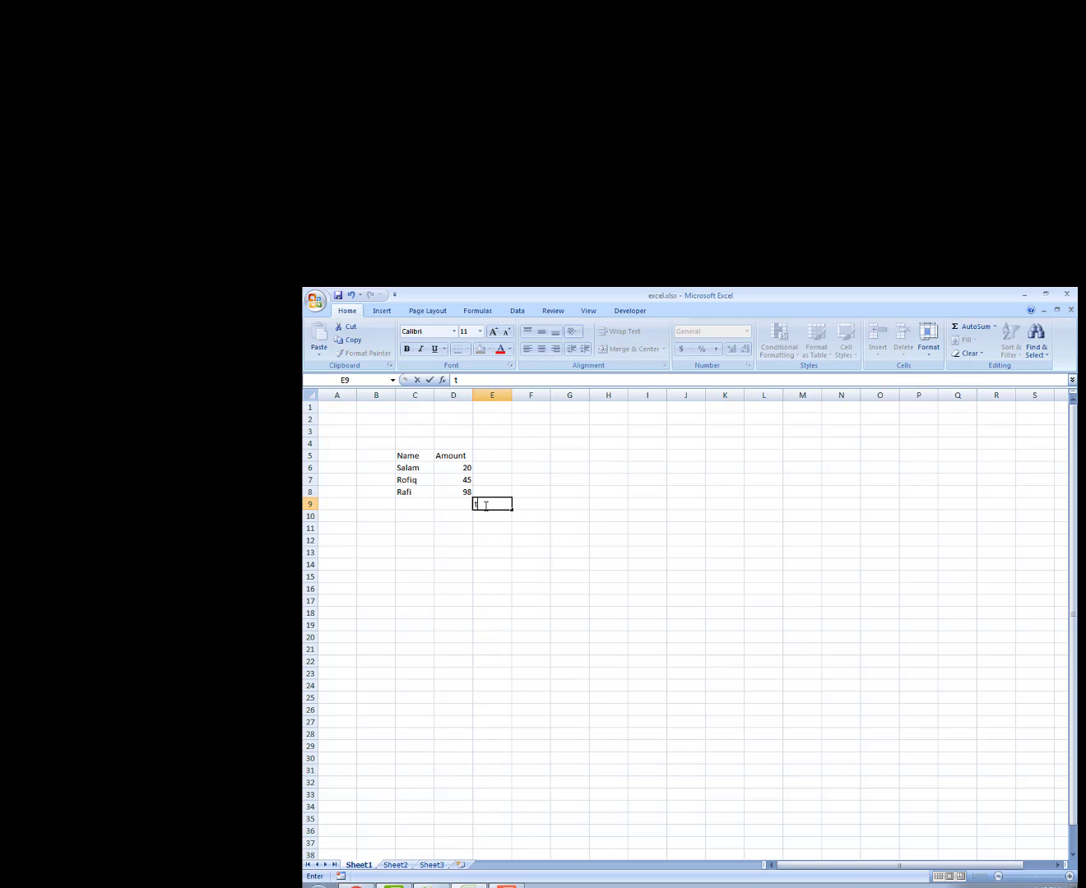
pyautogui.write('otal')
# Step: Enter the formula =SUM(D6:D8) in cell F9 to total the three amounts
pyautogui.click(523, 503)
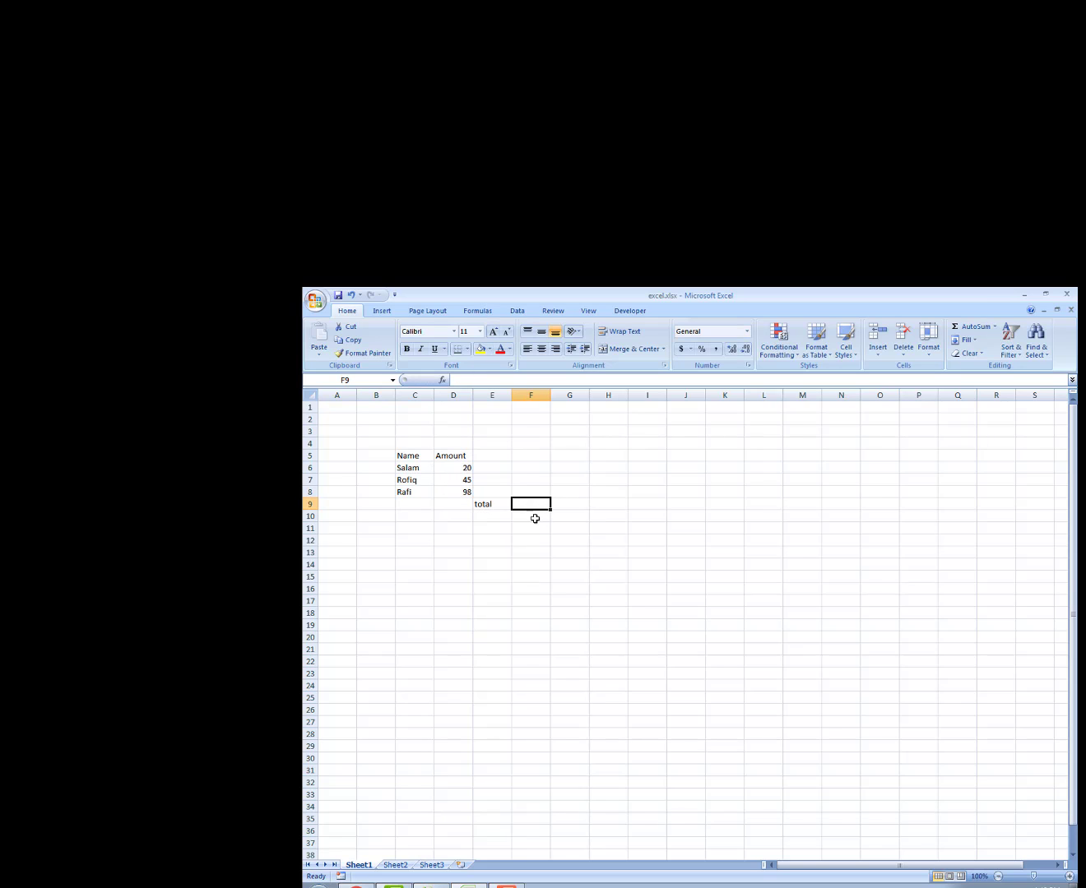
pyautogui.click(467, 379)
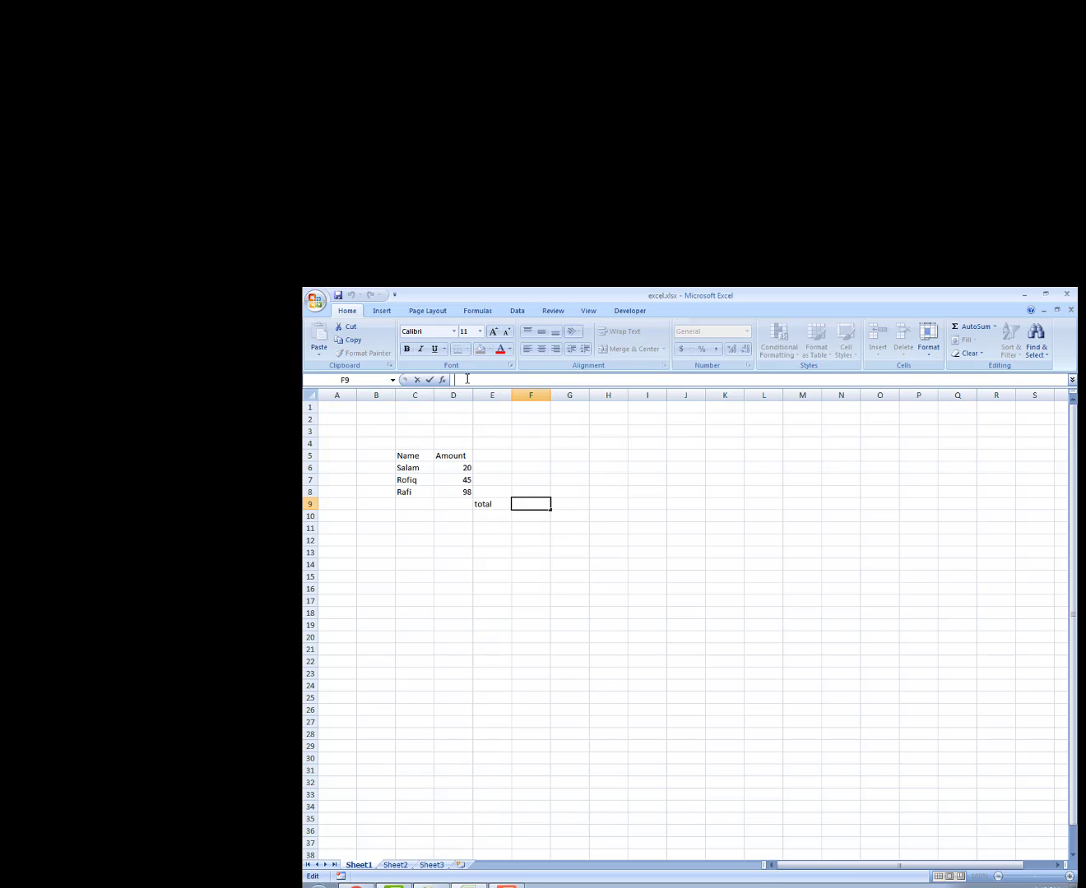
pyautogui.write('=sum')
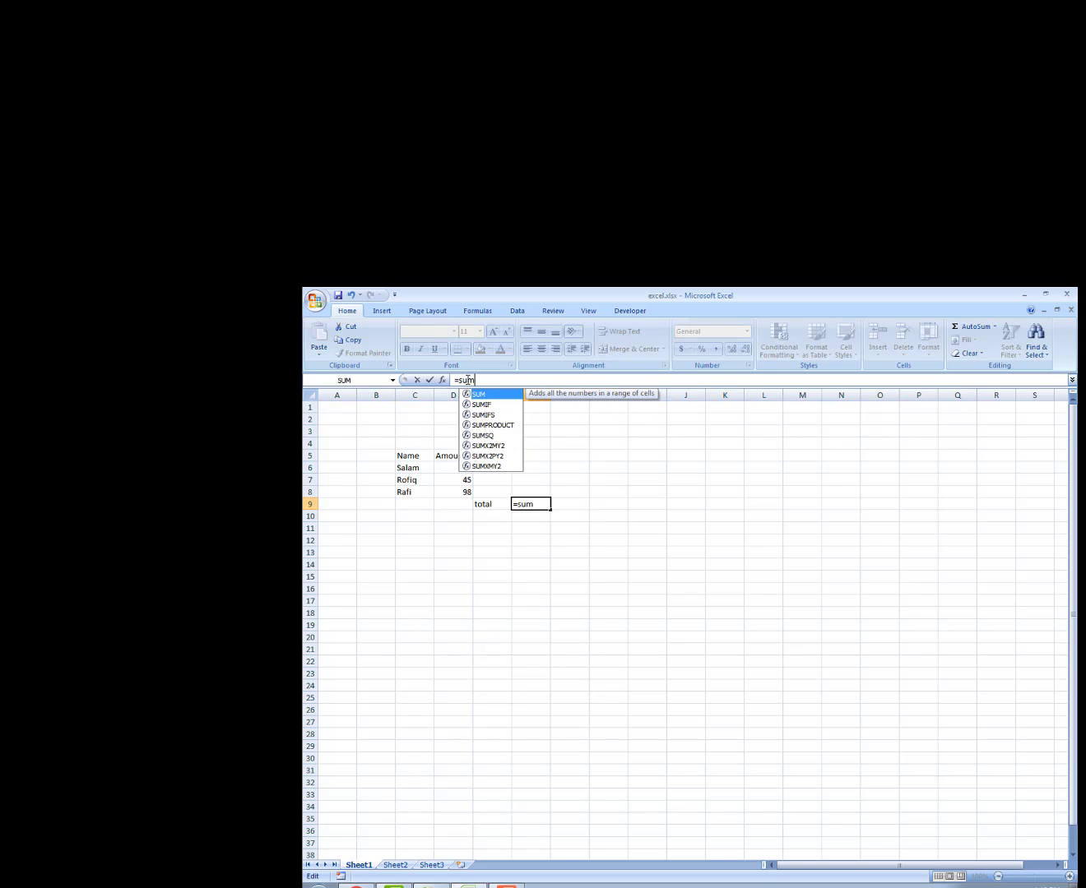
pyautogui.write('(')
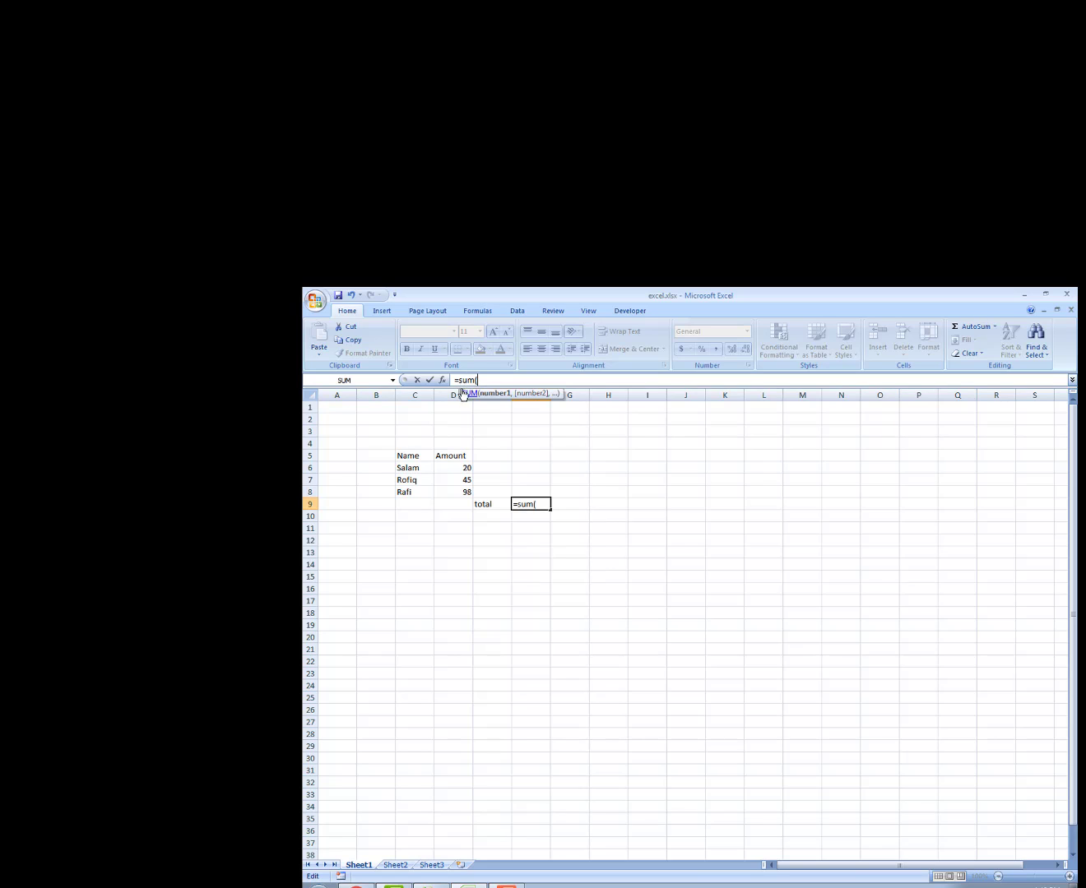
pyautogui.click(453, 469)
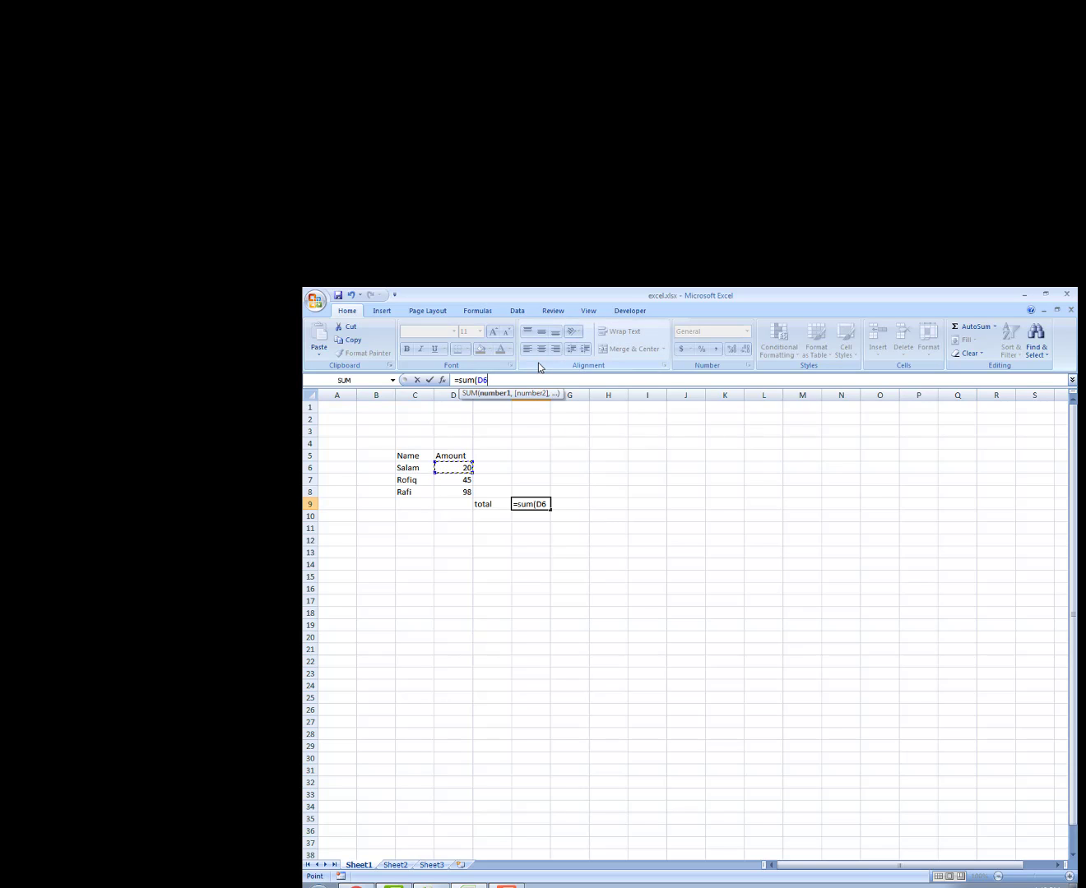
pyautogui.press('F8')
pyautogui.click(462, 492)
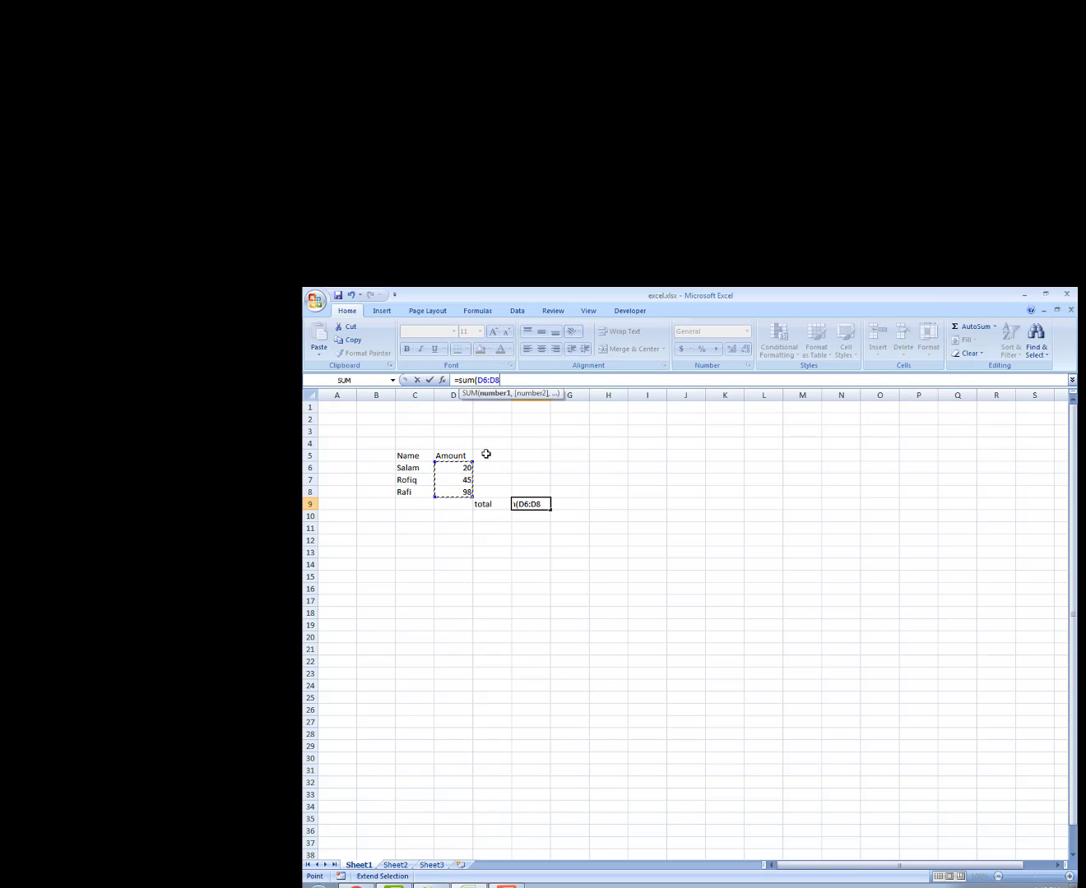
pyautogui.write(')')
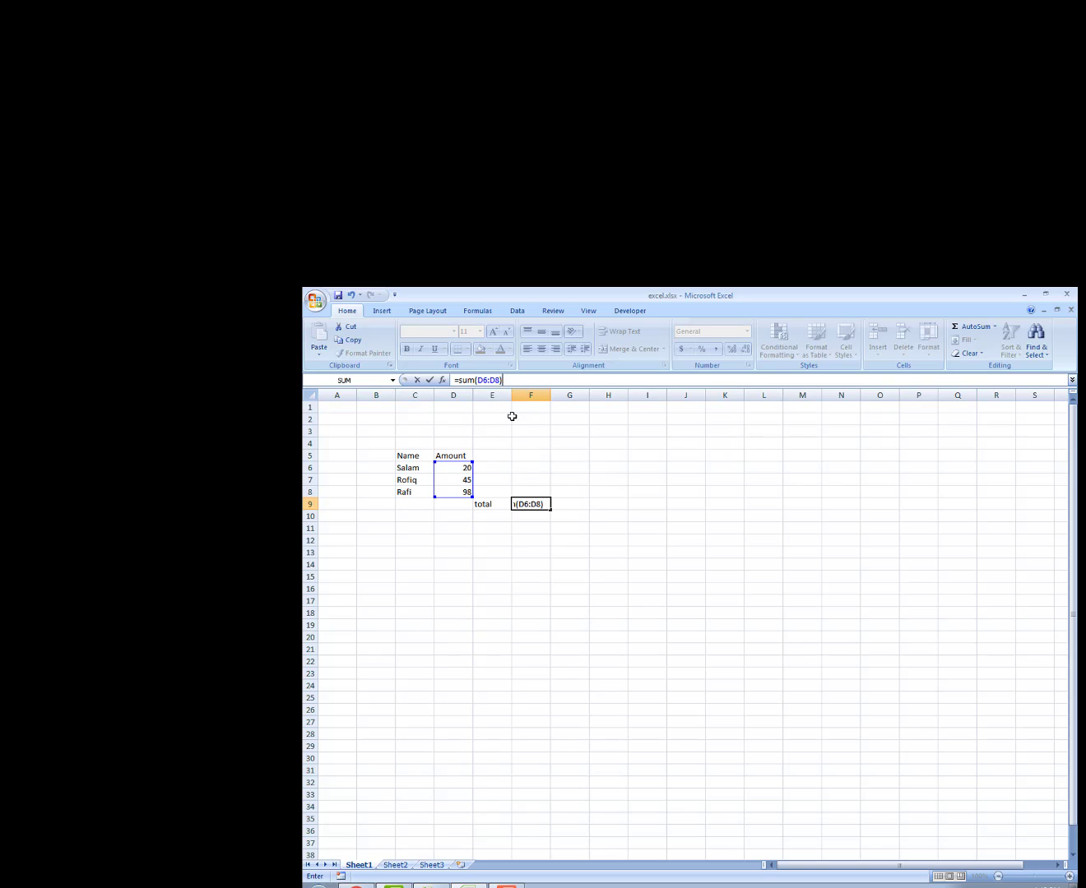
pyautogui.moveTo(509, 380)
pyautogui.mouseDown()
pyautogui.moveTo(456, 380)
pyautogui.moveTo(514, 381)
pyautogui.mouseUp()
pyautogui.press('Return')
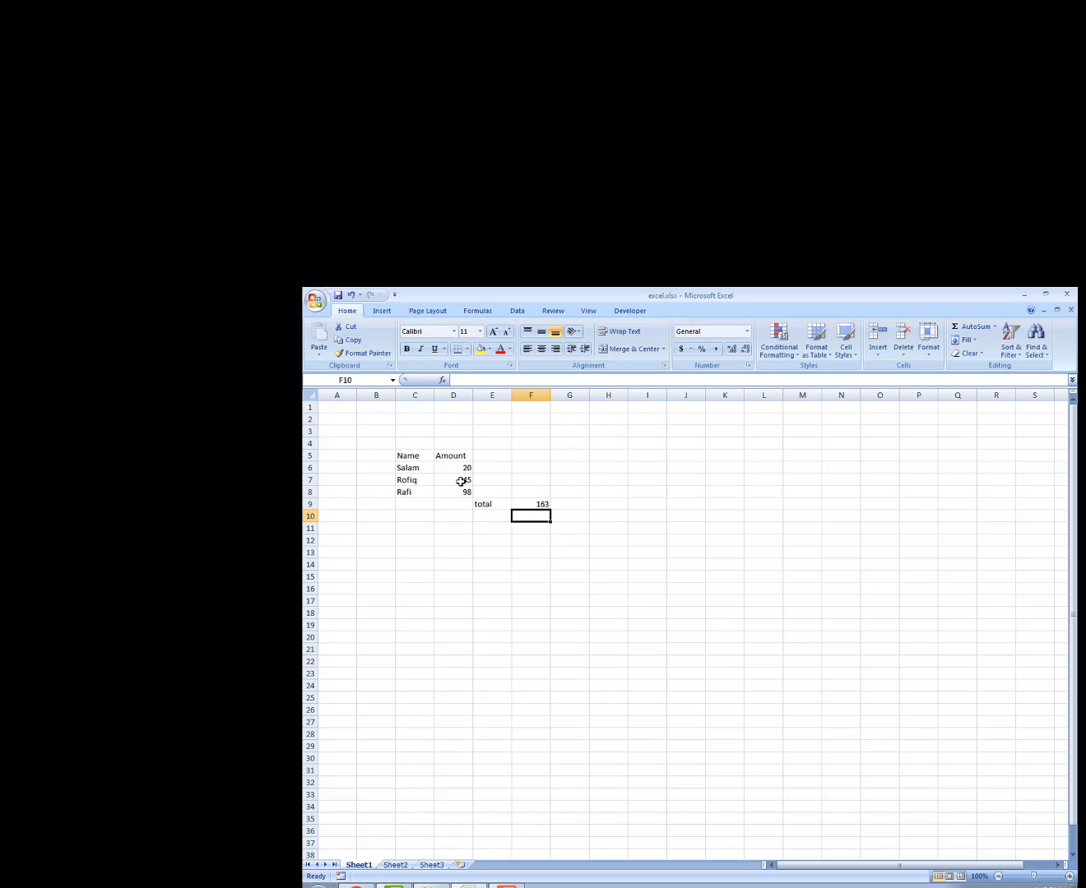
# Step: Rewrite the total formula in F9 to add the cells individually as =SUM(D6+D7+D8)
pyautogui.click(527, 503)
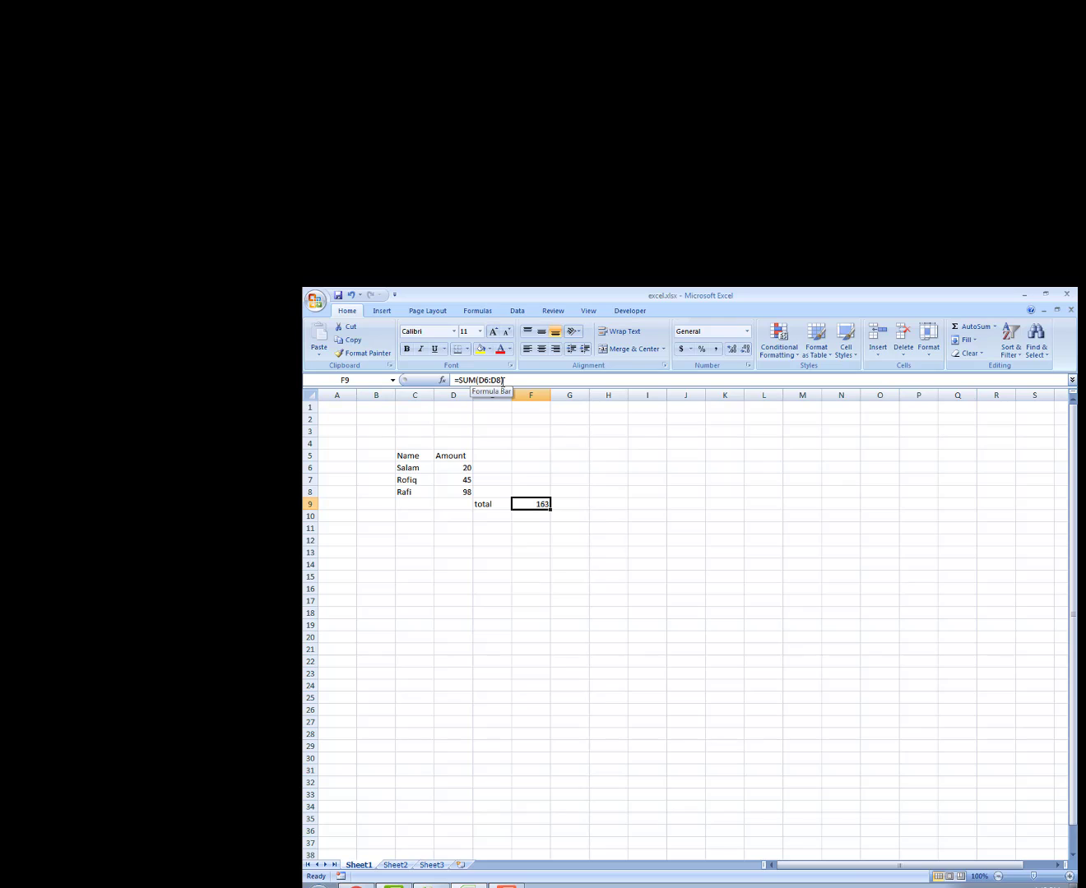
pyautogui.moveTo(511, 380); pyautogui.dragTo(450, 380)
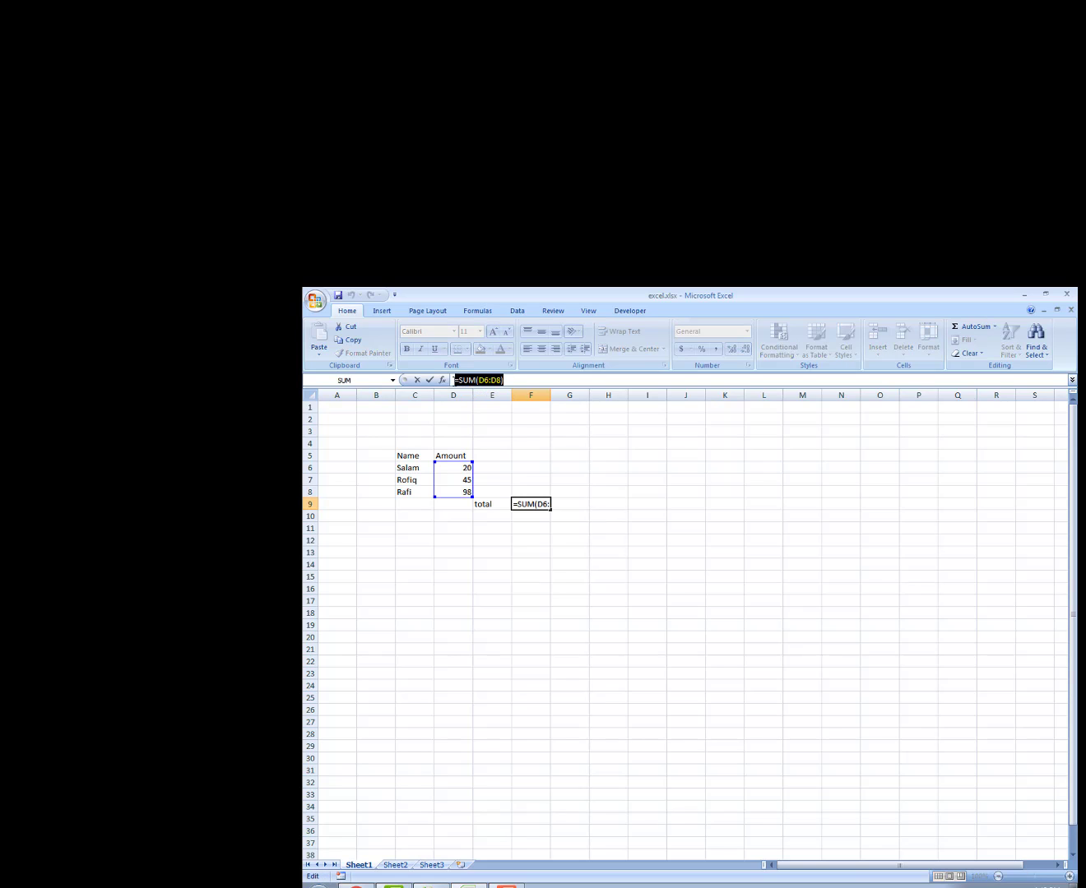
pyautogui.click(503, 380)
pyautogui.click(489, 380)
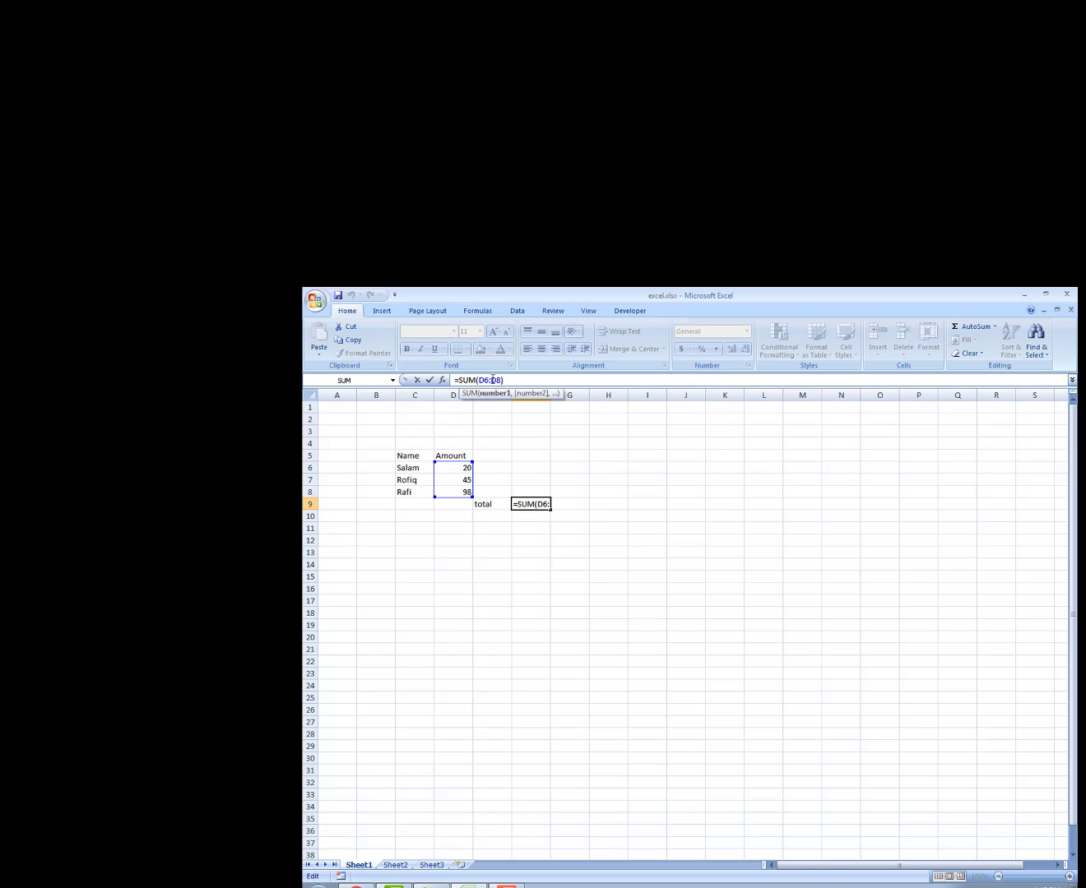
pyautogui.press('BackSpace')
pyautogui.write('+')
pyautogui.click(451, 479)
pyautogui.write('+')
pyautogui.click(533, 378)
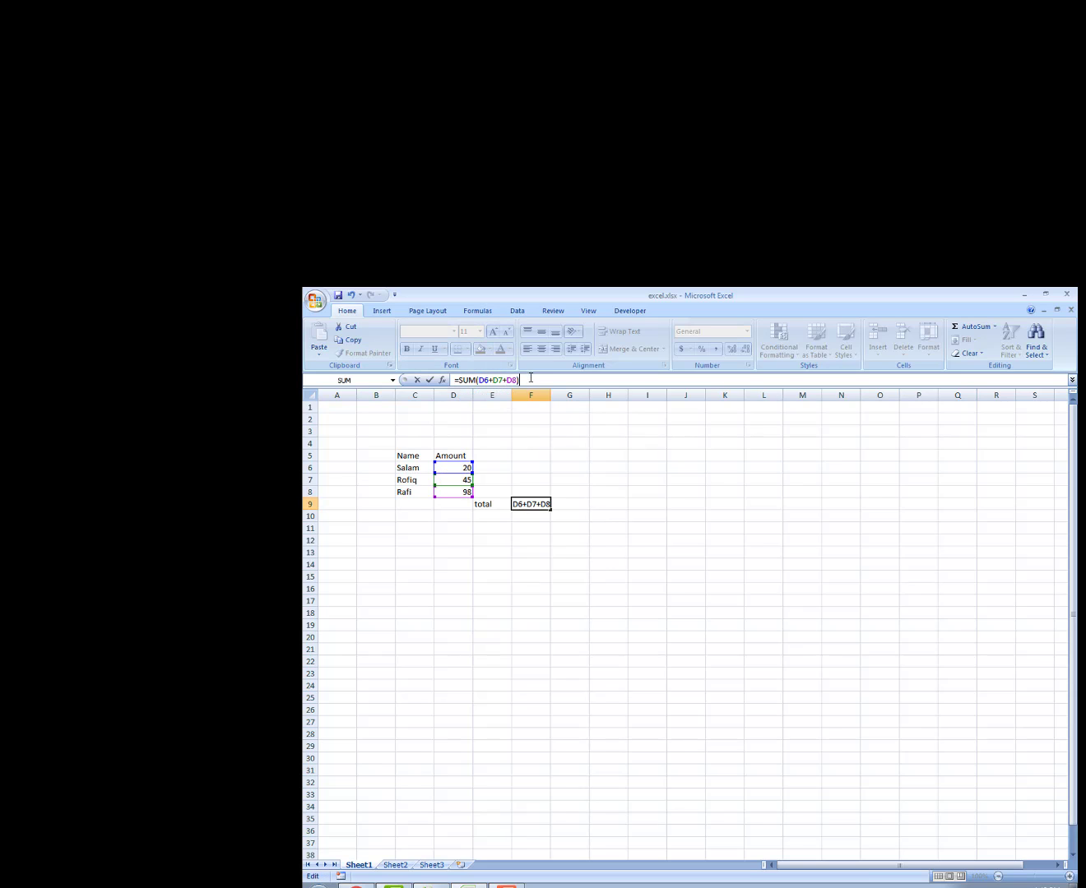
pyautogui.press('Return')
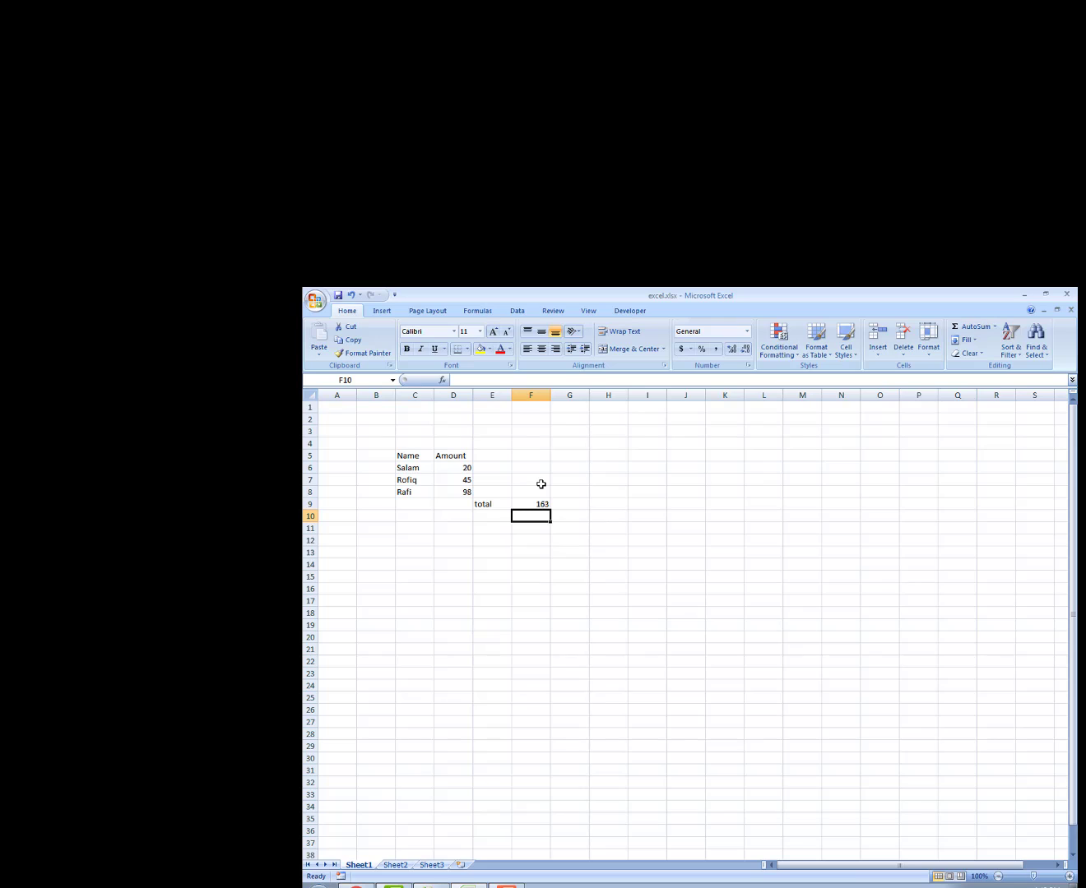
# Step: Change the total formula in F9 back to the range form =SUM(D6:D8)
pyautogui.click(535, 503)
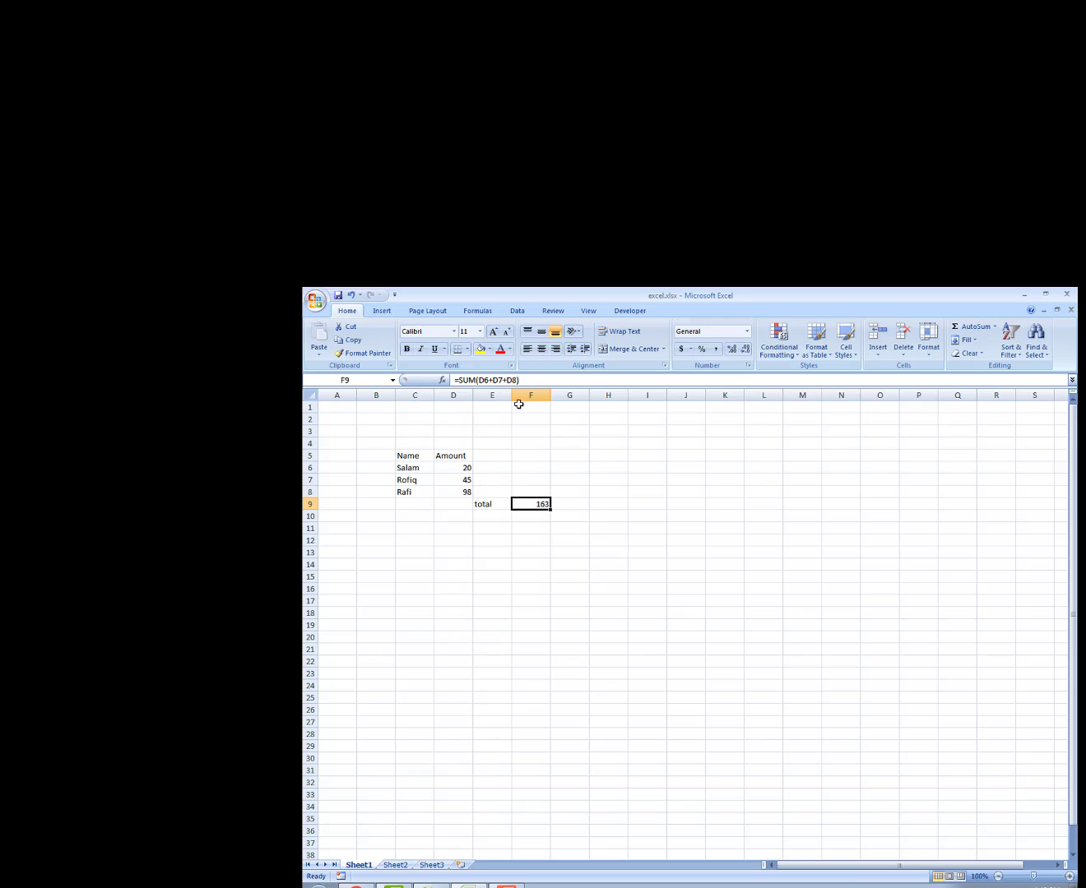
pyautogui.moveTo(505, 381); pyautogui.dragTo(489, 381)
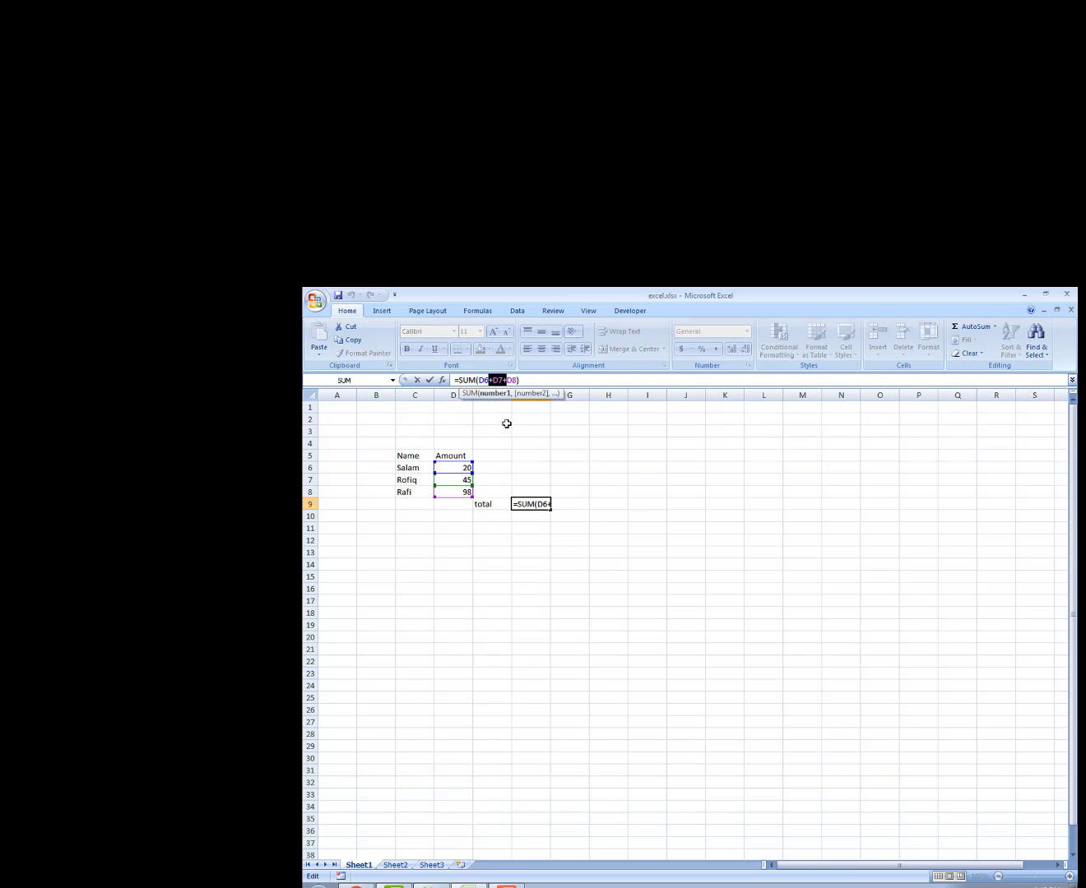
pyautogui.write(':')
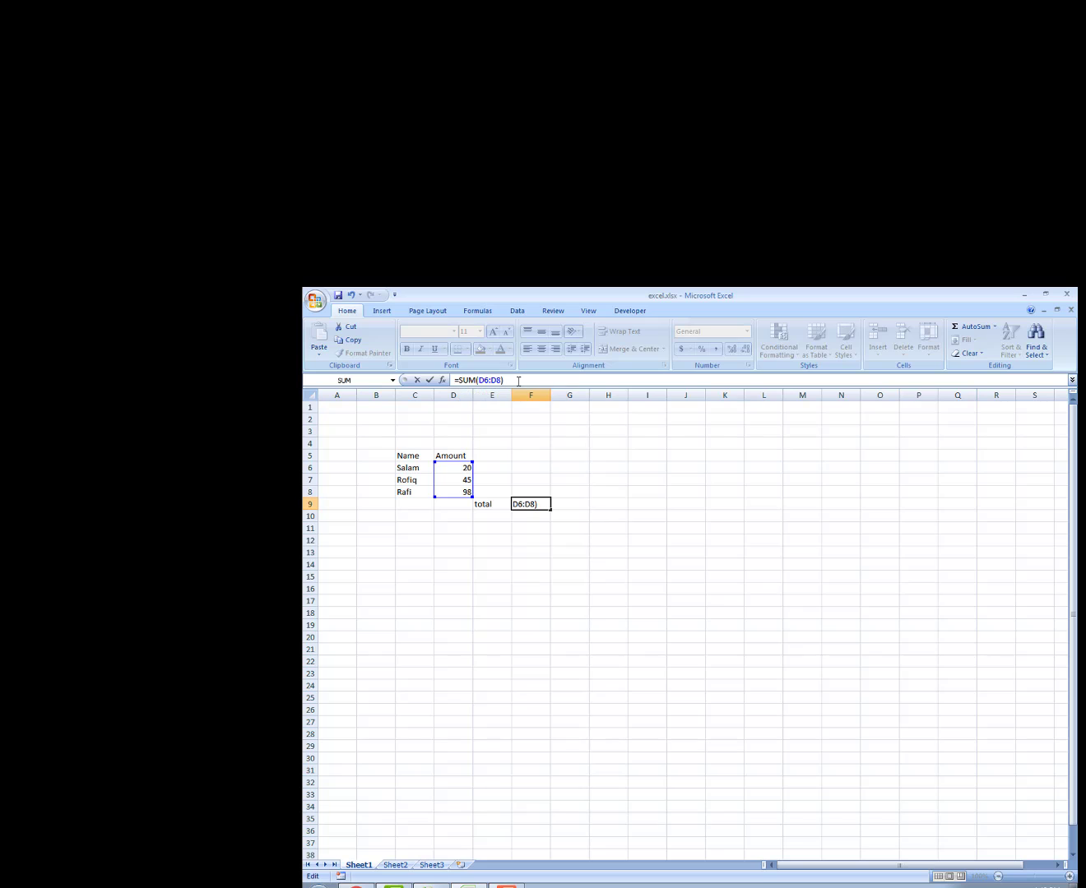
pyautogui.press('Return')
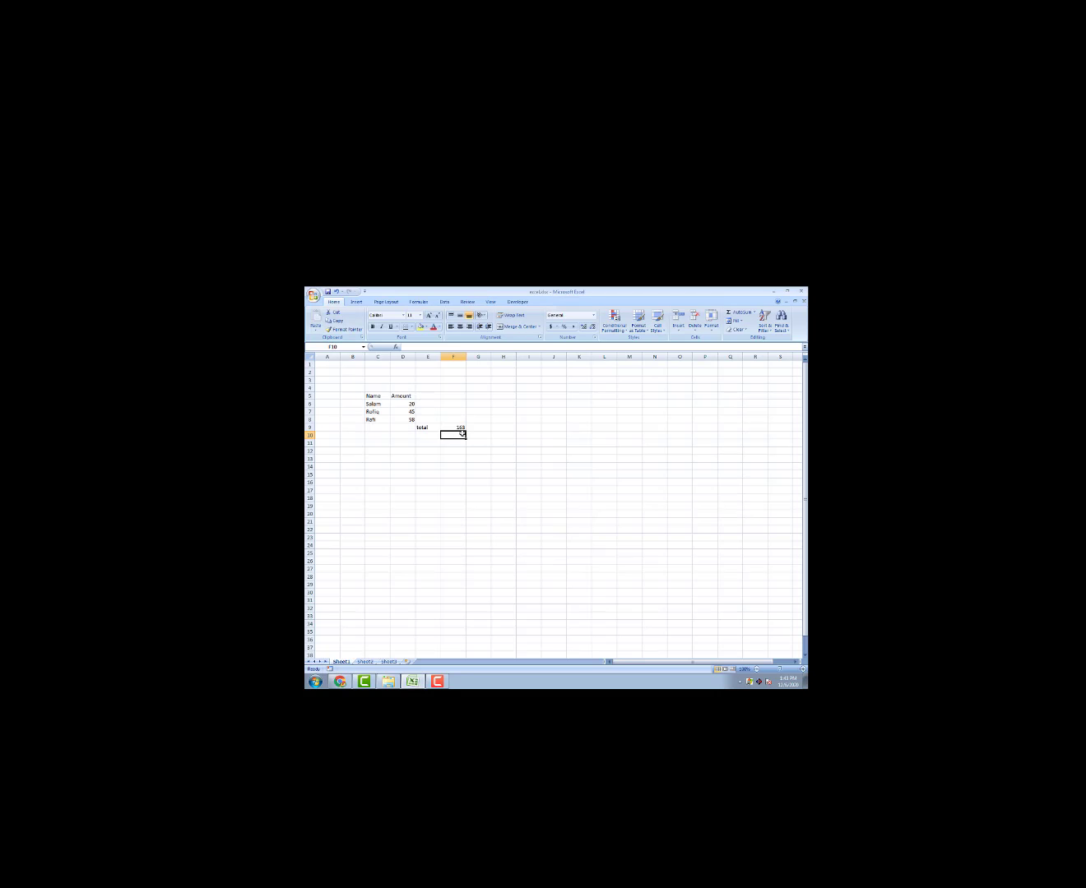
pyautogui.click(527, 503)
# Step: Switch to excel.pdf in Chrome and examine the addition and total formulas, including the range in the Sum formula
pyautogui.click(340, 682)
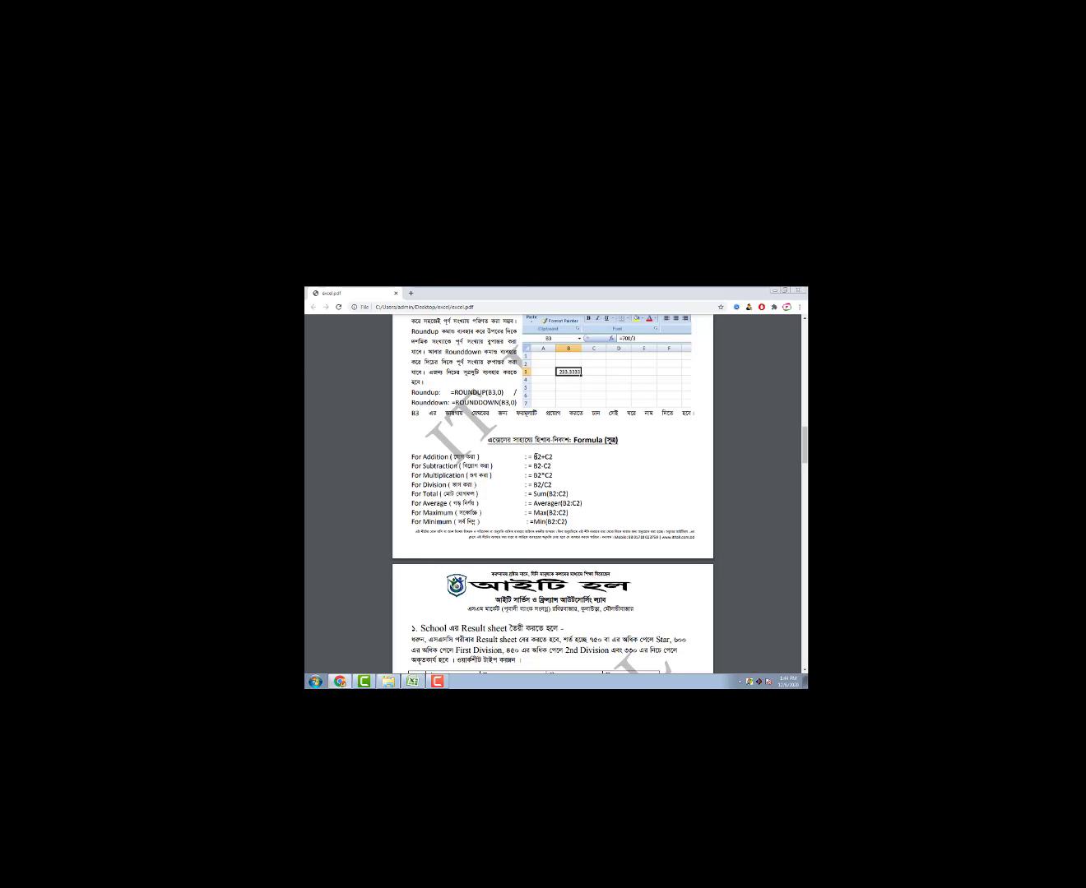
pyautogui.moveTo(529, 456); pyautogui.dragTo(554, 458)
pyautogui.click(537, 456)
pyautogui.doubleClick(550, 457)
pyautogui.doubleClick(530, 456)
pyautogui.moveTo(550, 494); pyautogui.dragTo(530, 493)
pyautogui.click(543, 494)
pyautogui.moveTo(546, 493); pyautogui.dragTo(568, 494)
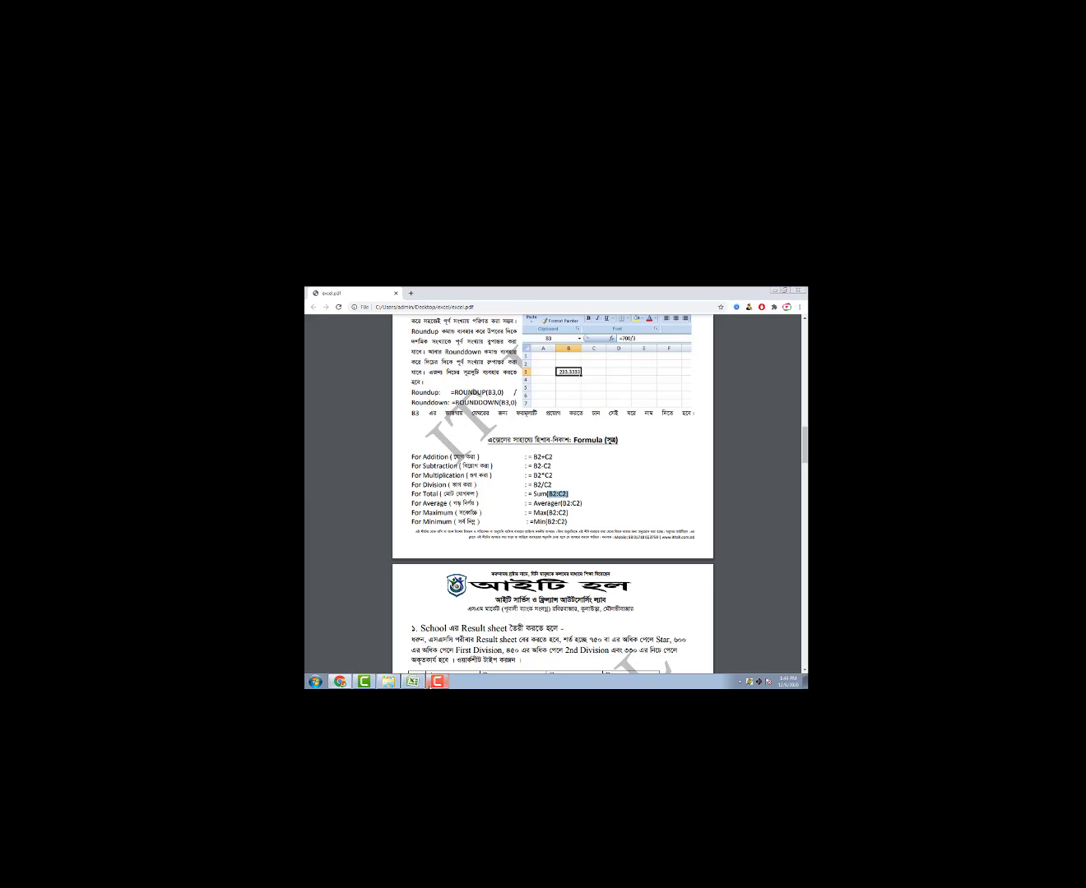
pyautogui.click(437, 683)
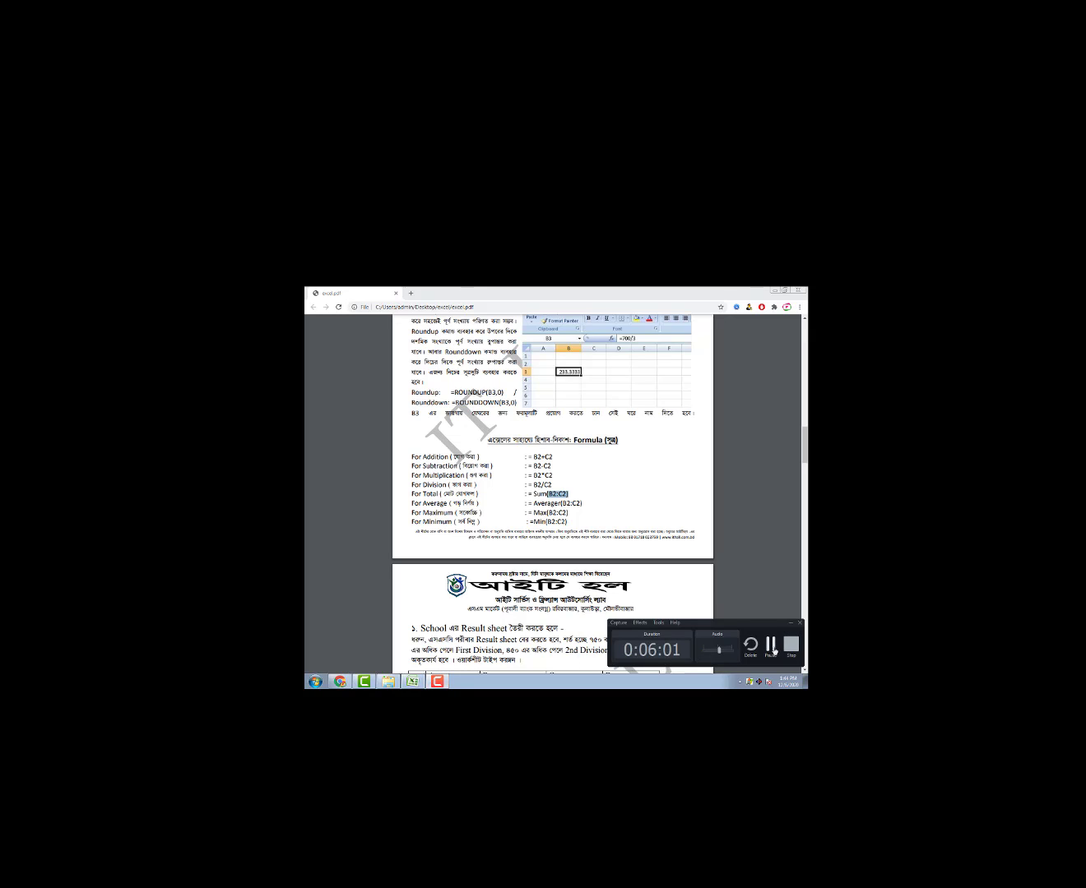